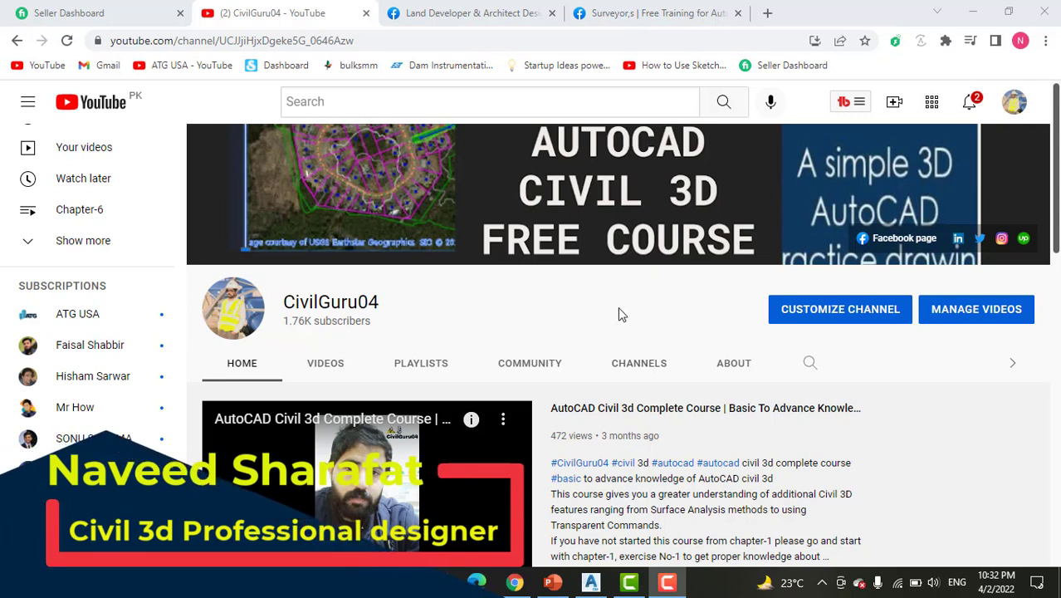
Switch Chrome to the Land Developer & Architect Designer Facebook page
{"action": "left_click", "coordinate": [502, 12]}
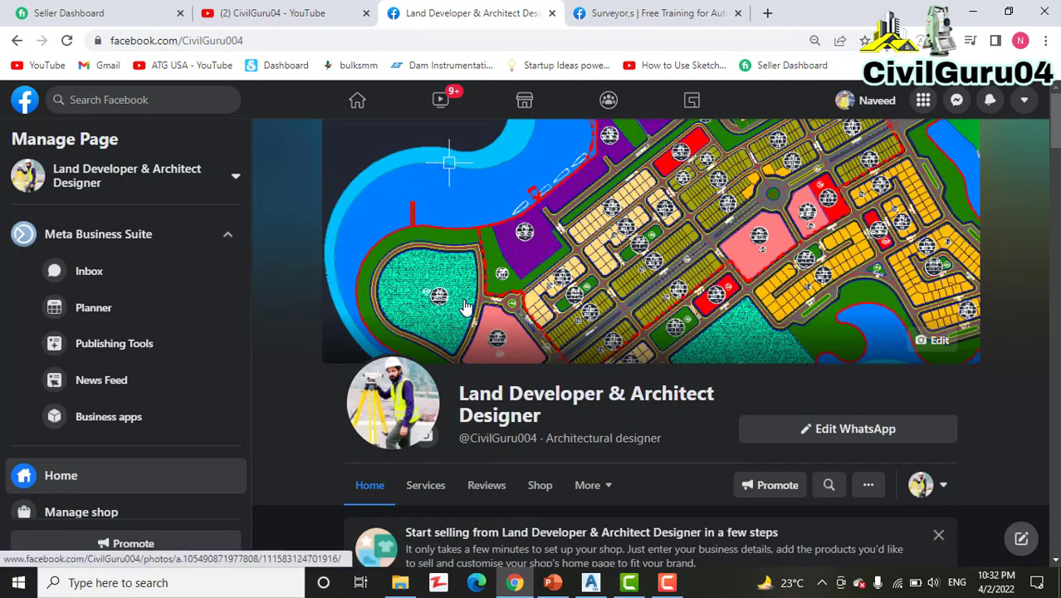
Scroll down the Facebook page, then minimize the browser to reveal the desktop
{"action": "scroll", "coordinate": [415, 324], "scroll_direction": "down", "scroll_amount": 3}
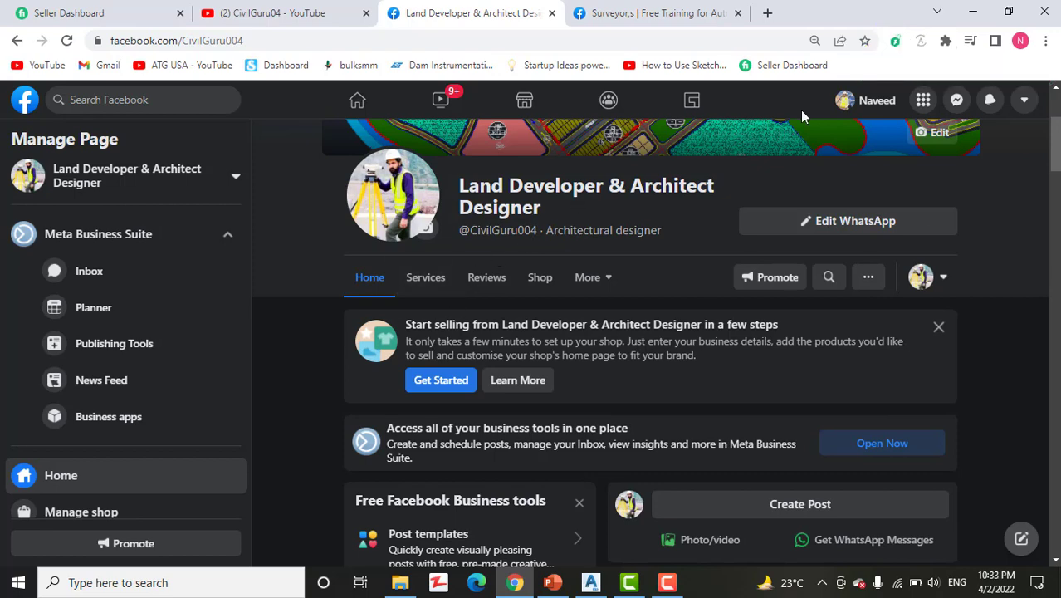
{"action": "left_click", "coordinate": [973, 12]}
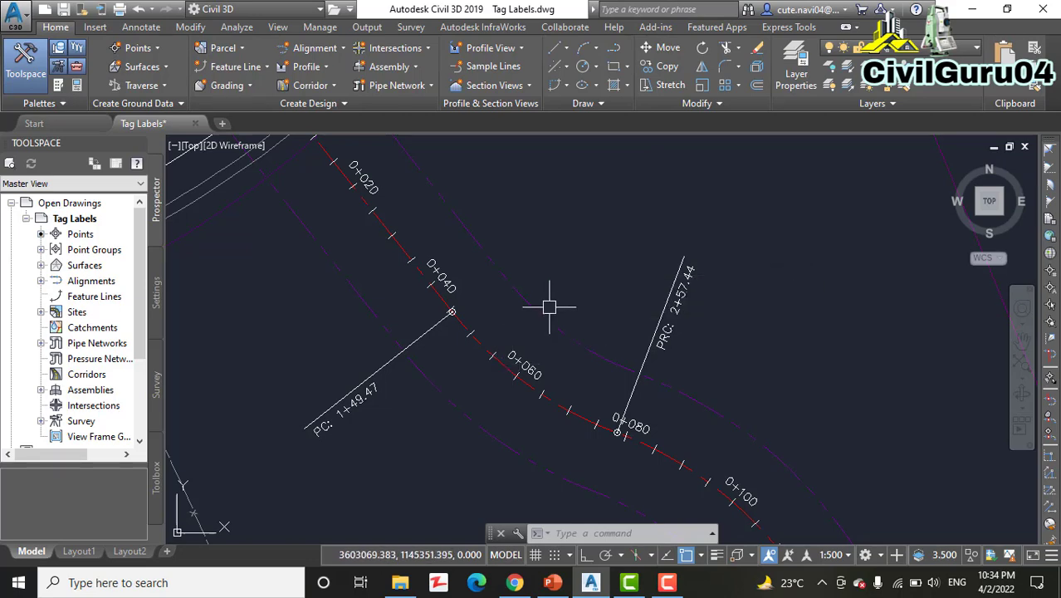
Pan and zoom along the alignment to the JORDAN label and station 0+180
{"action": "scroll", "coordinate": [549, 308], "scroll_direction": "down", "scroll_amount": 3}
{"action": "middle_click_drag", "start_coordinate": [753, 391], "coordinate": [687, 384]}
{"action": "scroll", "coordinate": [729, 313], "scroll_direction": "up", "scroll_amount": 3}
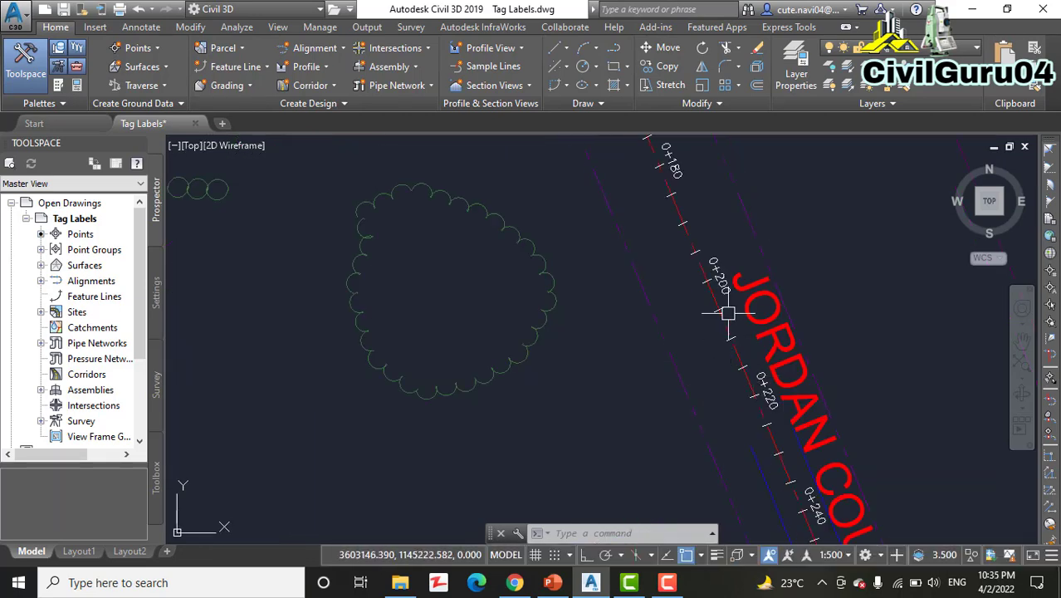
{"action": "scroll", "coordinate": [729, 313], "scroll_direction": "up", "scroll_amount": 2}
{"action": "scroll", "coordinate": [714, 274], "scroll_direction": "up", "scroll_amount": 1}
{"action": "scroll", "coordinate": [621, 356], "scroll_direction": "up", "scroll_amount": 1}
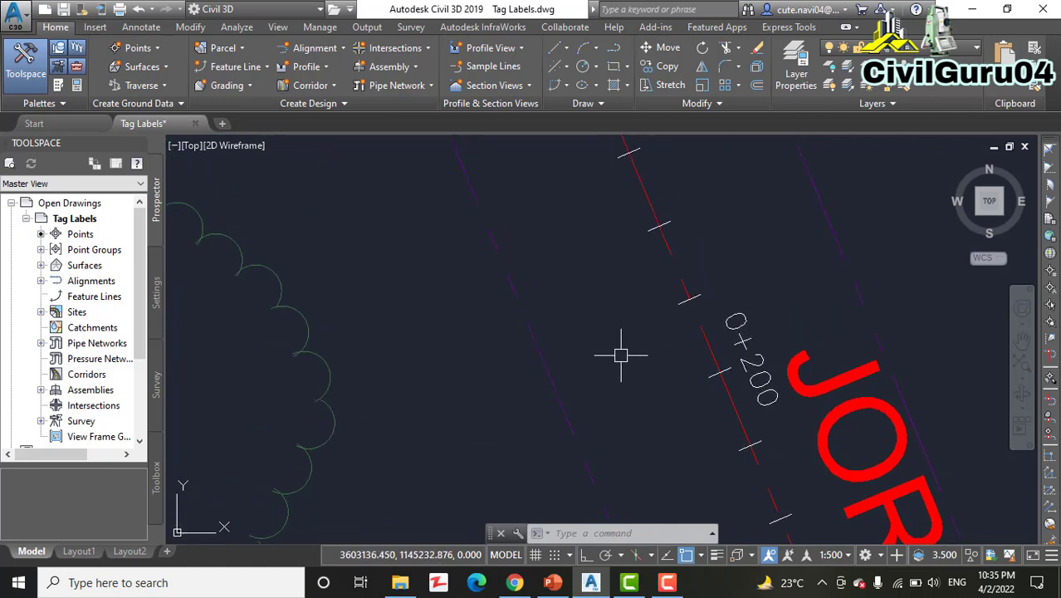
{"action": "mouse_move", "coordinate": [615, 358]}
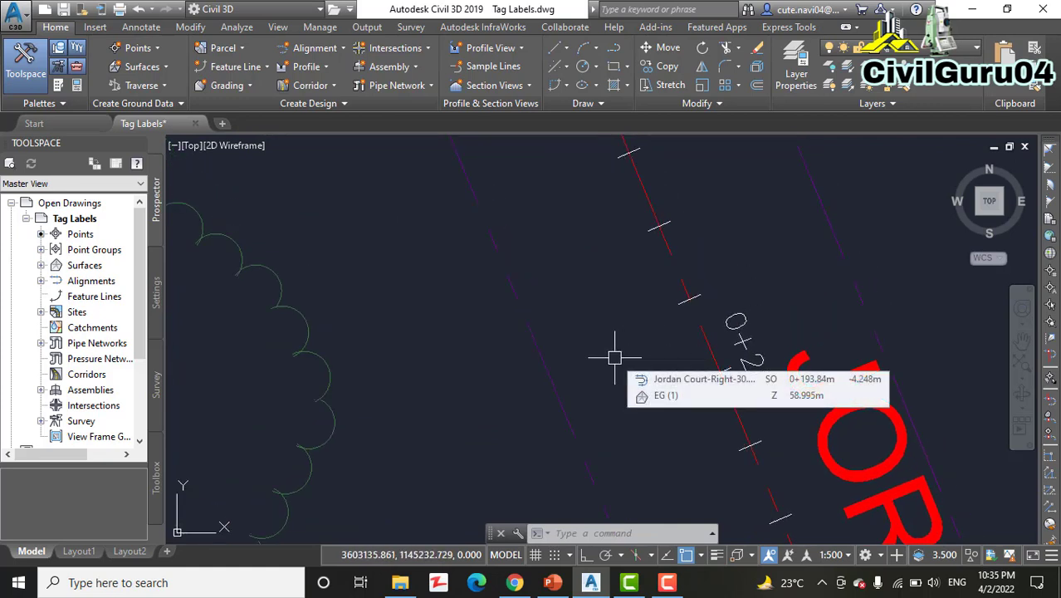
{"action": "scroll", "coordinate": [615, 359], "scroll_direction": "down", "scroll_amount": 1}
{"action": "scroll", "coordinate": [616, 356], "scroll_direction": "down", "scroll_amount": 1}
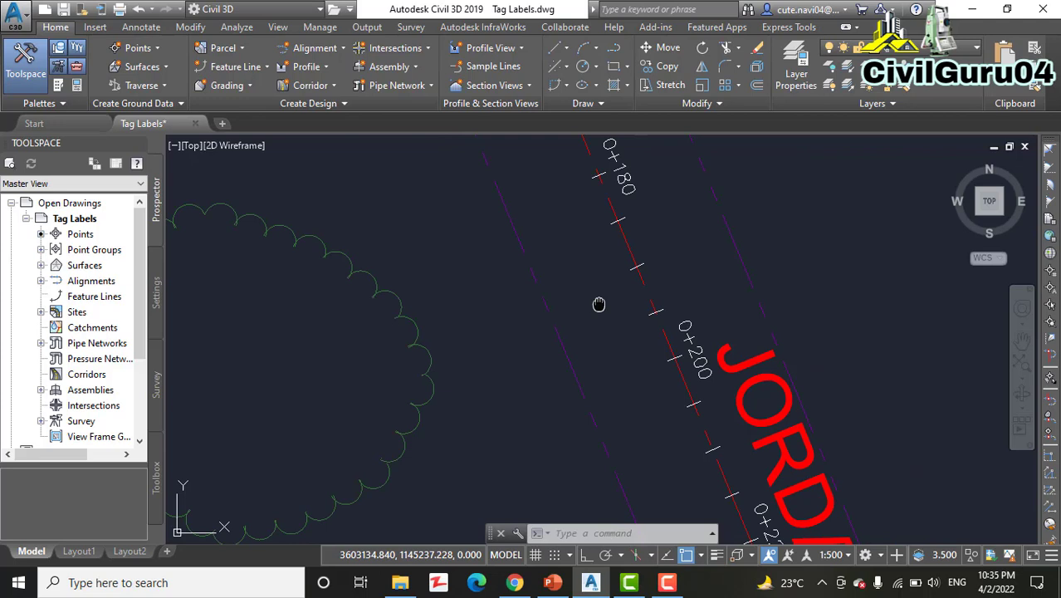
{"action": "middle_click_drag", "start_coordinate": [600, 303], "coordinate": [613, 390]}
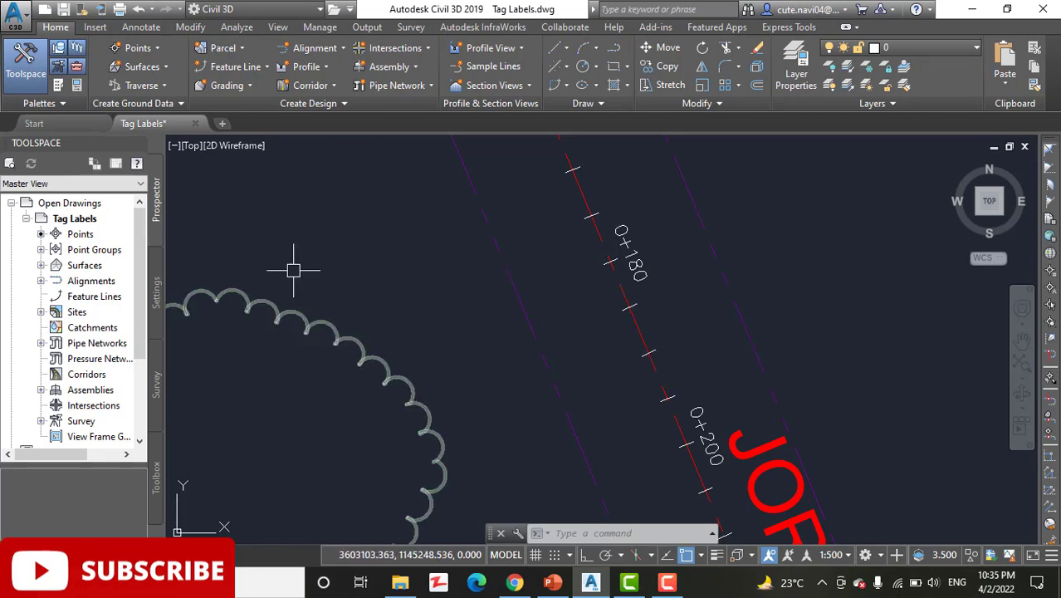
Frame the buildings, tree cloud and Jordan Court, showing station 0+100 and the PT label
{"action": "scroll", "coordinate": [392, 275], "scroll_direction": "down", "scroll_amount": 4}
{"action": "middle_click_drag", "start_coordinate": [445, 303], "coordinate": [483, 301]}
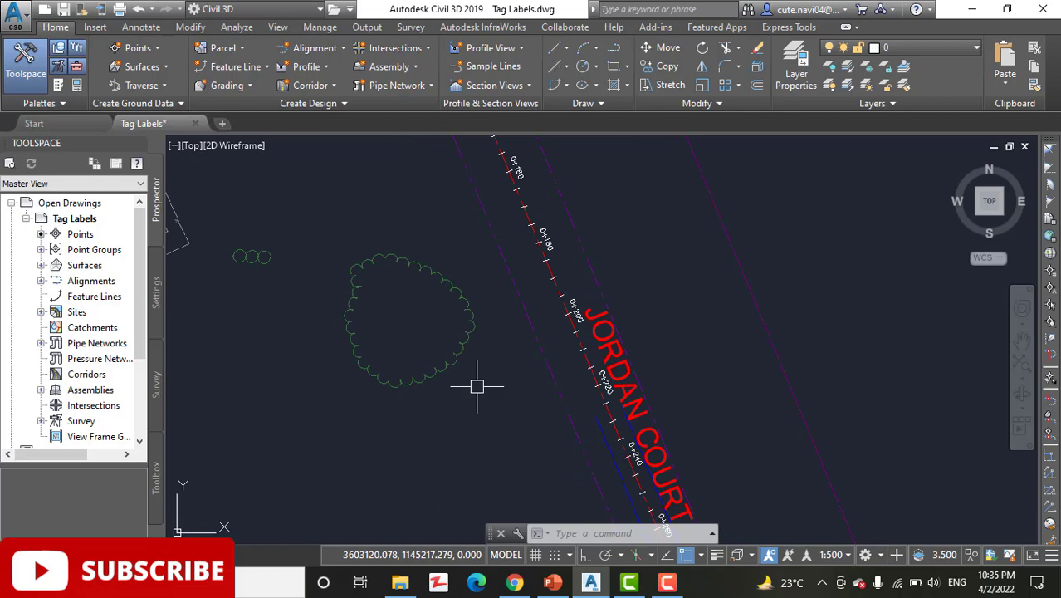
{"action": "middle_click_drag", "start_coordinate": [436, 395], "coordinate": [545, 349]}
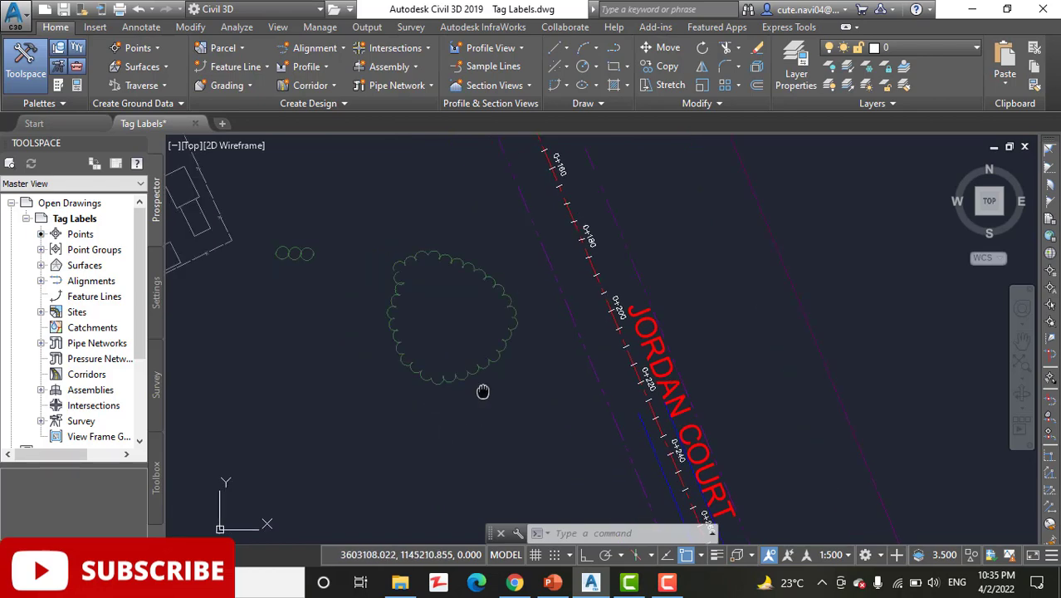
{"action": "scroll", "coordinate": [517, 353], "scroll_direction": "down", "scroll_amount": 3}
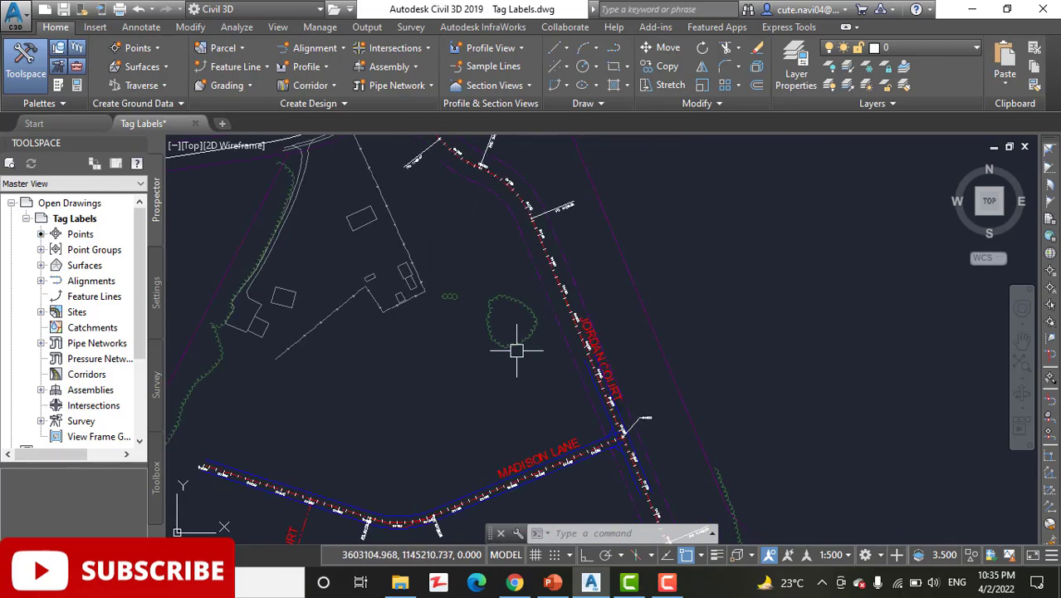
{"action": "middle_click_drag", "start_coordinate": [485, 372], "coordinate": [450, 311]}
{"action": "scroll", "coordinate": [433, 328], "scroll_direction": "up", "scroll_amount": 2}
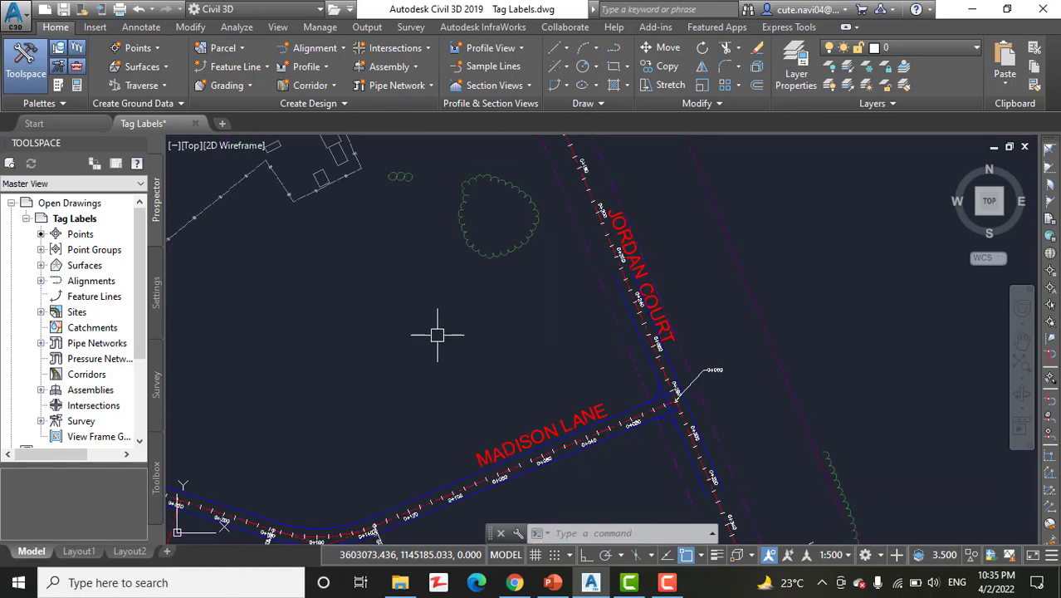
{"action": "middle_click_drag", "start_coordinate": [450, 320], "coordinate": [539, 445]}
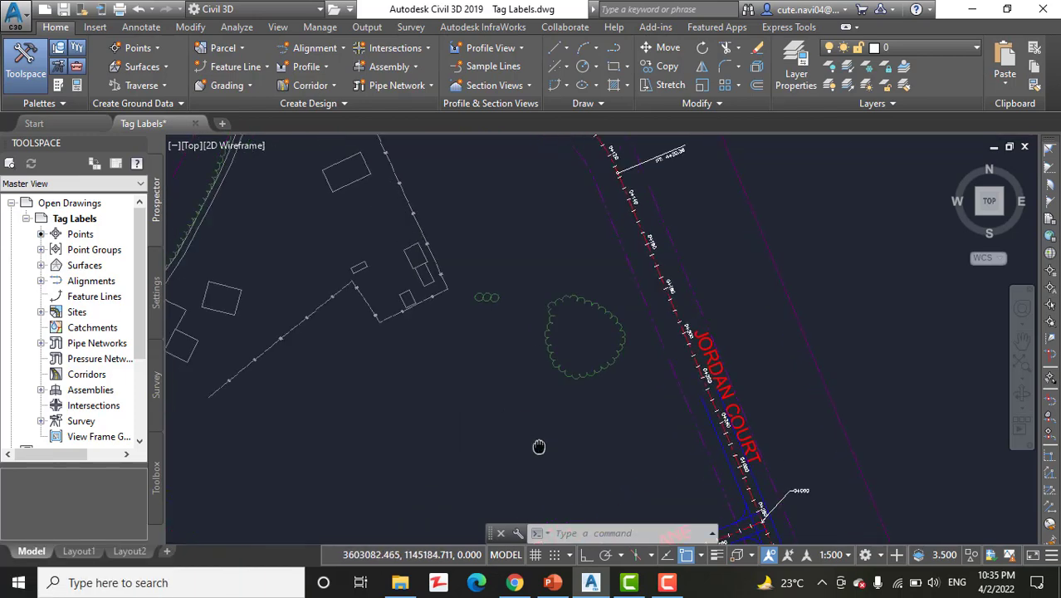
{"action": "middle_click_drag", "start_coordinate": [465, 241], "coordinate": [519, 315]}
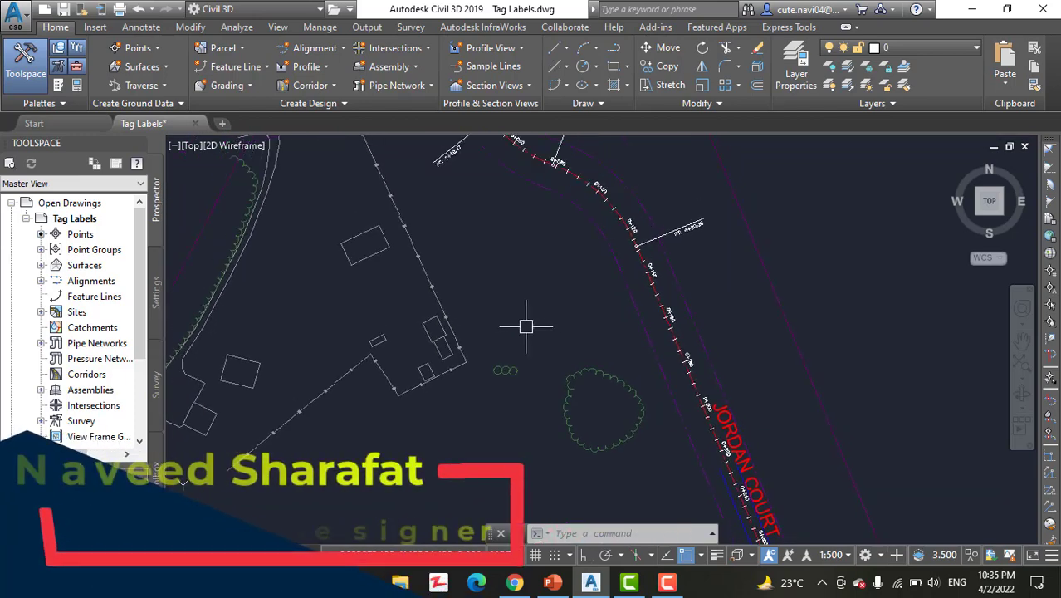
{"action": "scroll", "coordinate": [545, 245], "scroll_direction": "up", "scroll_amount": 3}
{"action": "middle_click_drag", "start_coordinate": [544, 285], "coordinate": [500, 368]}
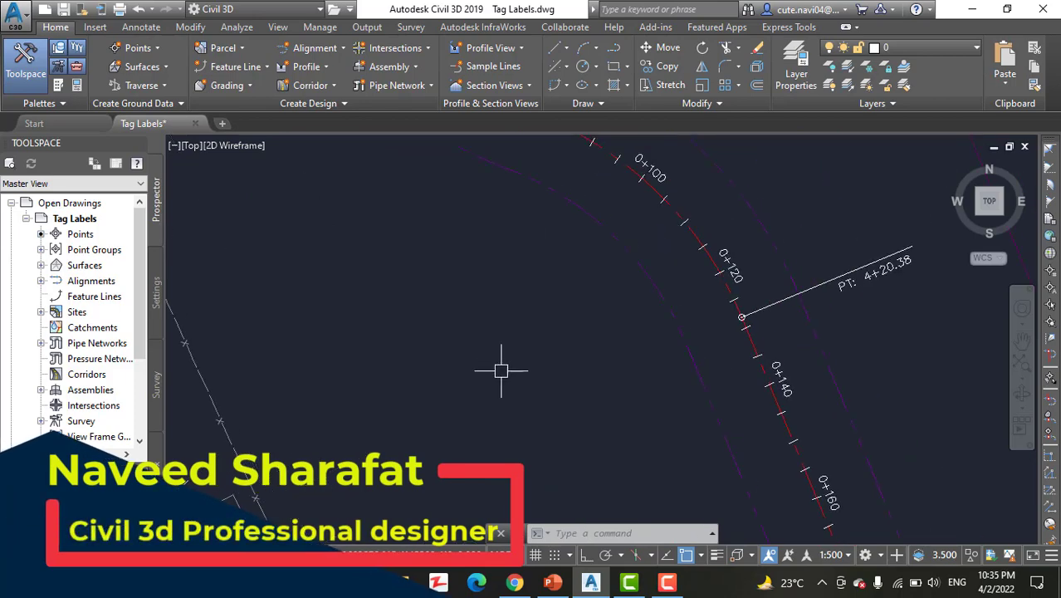
{"action": "mouse_move", "coordinate": [501, 368]}
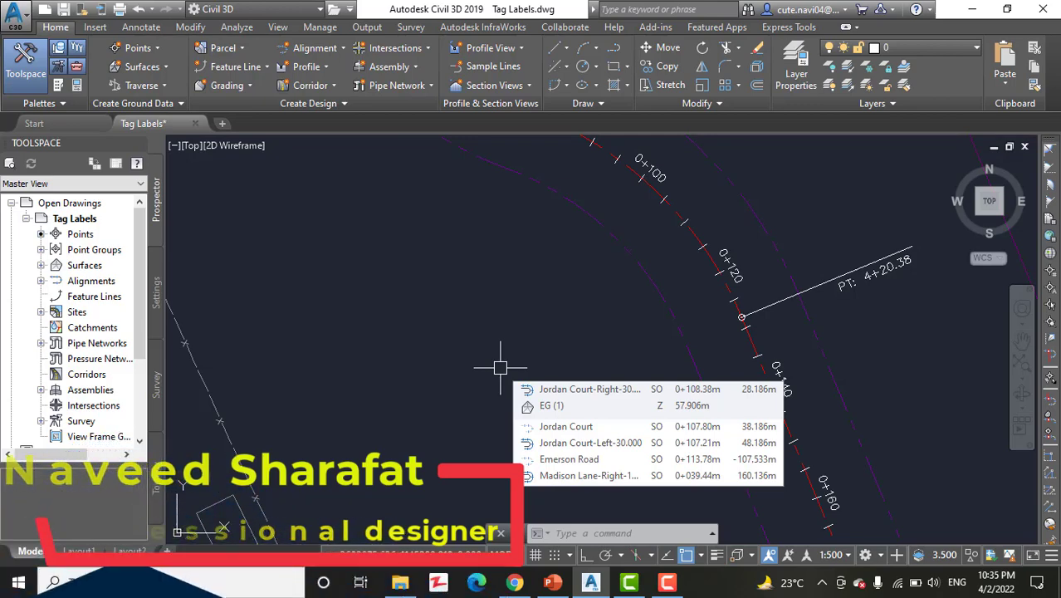
{"action": "scroll", "coordinate": [523, 311], "scroll_direction": "down", "scroll_amount": 3}
{"action": "scroll", "coordinate": [542, 341], "scroll_direction": "down", "scroll_amount": 2}
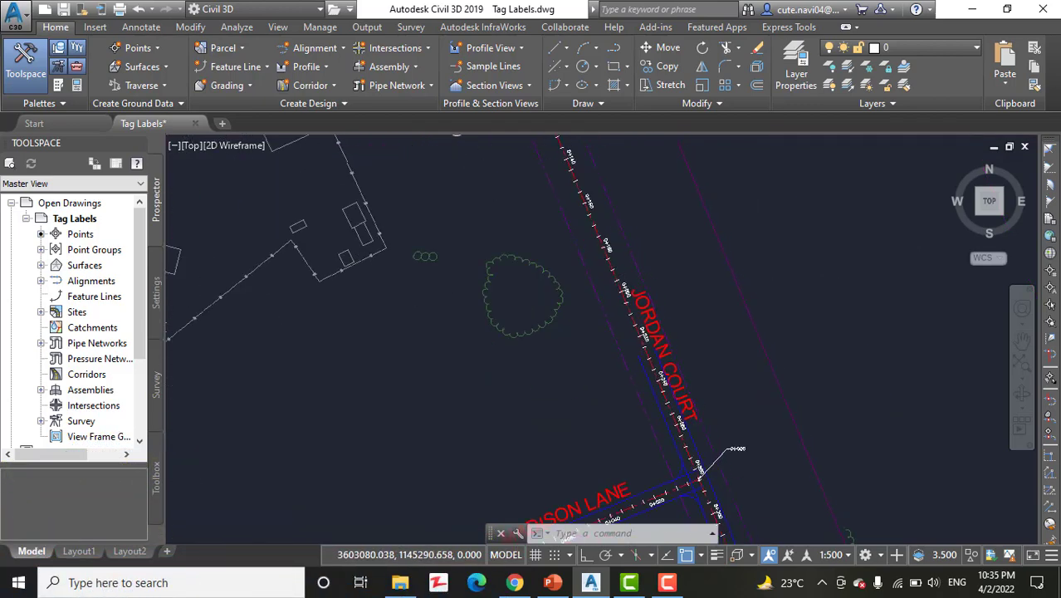
{"action": "scroll", "coordinate": [639, 326], "scroll_direction": "up", "scroll_amount": 3}
Select Jordan Court, start Add Alignment Labels, and set Label type to Multiple Segment
{"action": "left_click", "coordinate": [613, 241]}
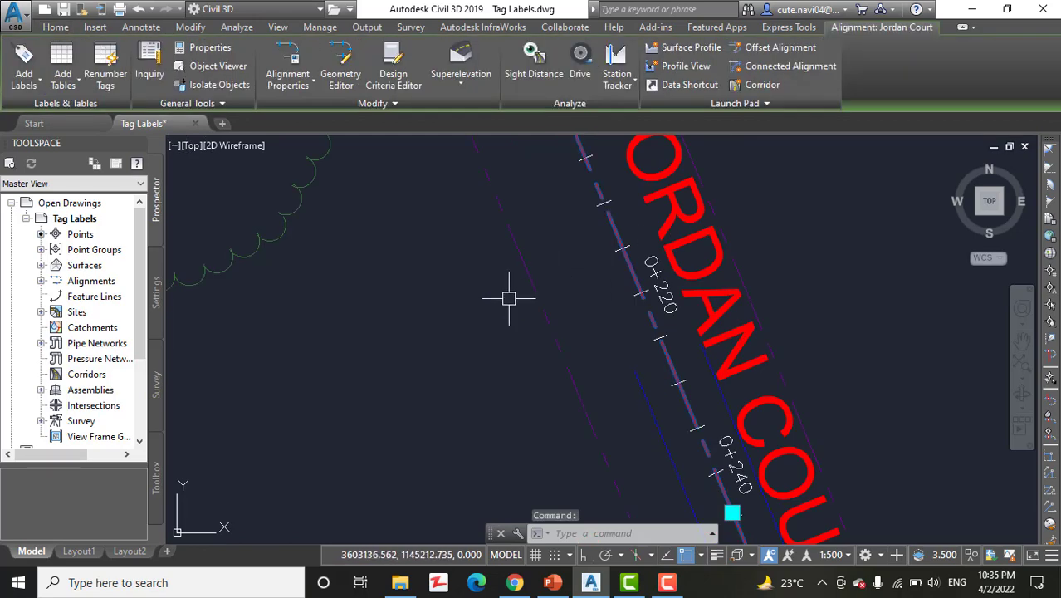
{"action": "left_click", "coordinate": [25, 89]}
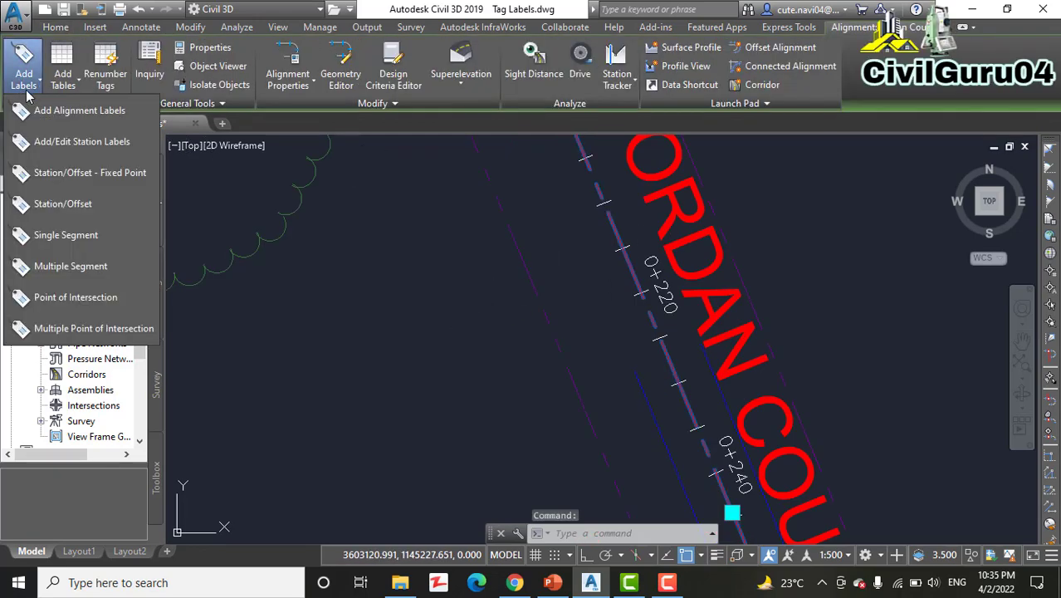
{"action": "mouse_move", "coordinate": [80, 110]}
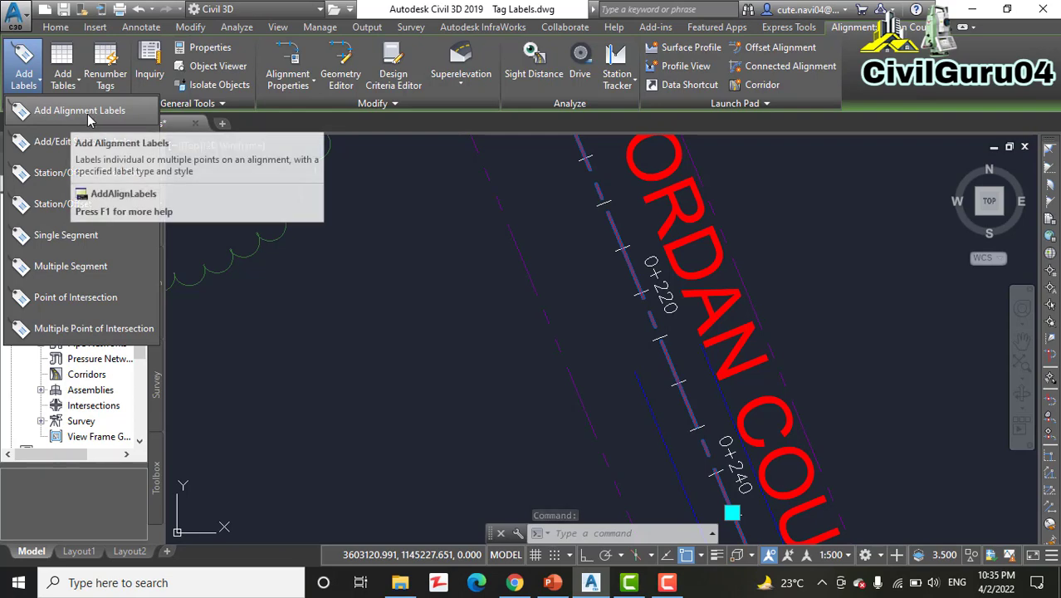
{"action": "left_click", "coordinate": [89, 124]}
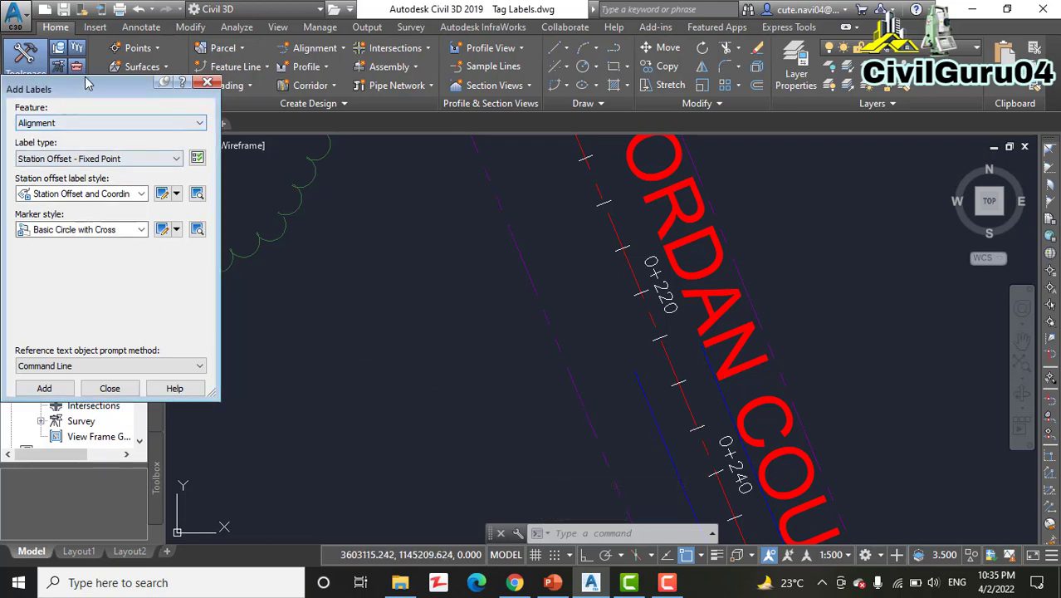
{"action": "left_click_drag", "start_coordinate": [88, 83], "coordinate": [285, 120]}
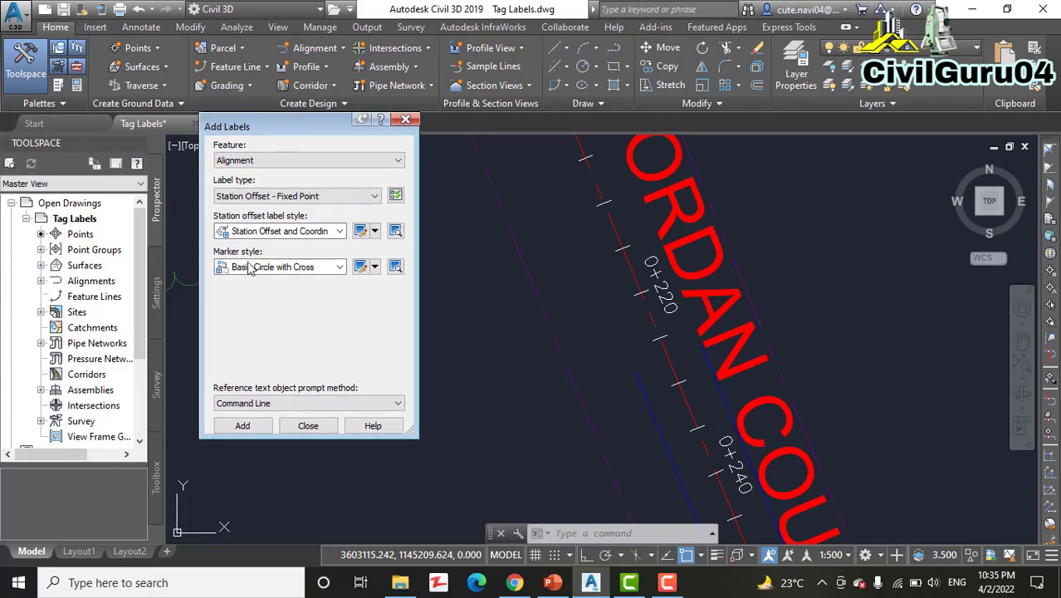
{"action": "left_click", "coordinate": [279, 197]}
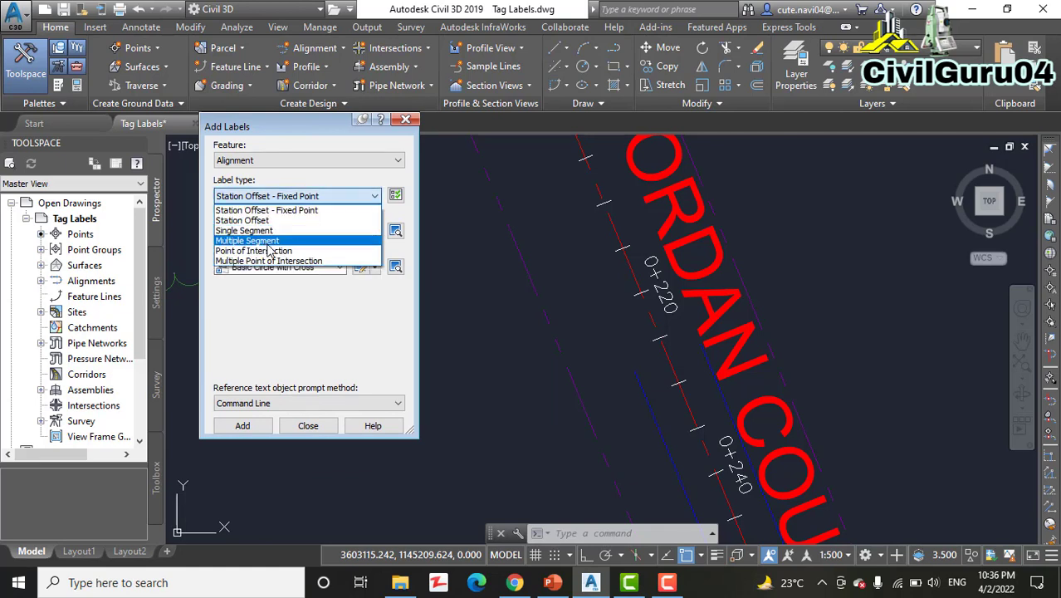
{"action": "left_click", "coordinate": [270, 240]}
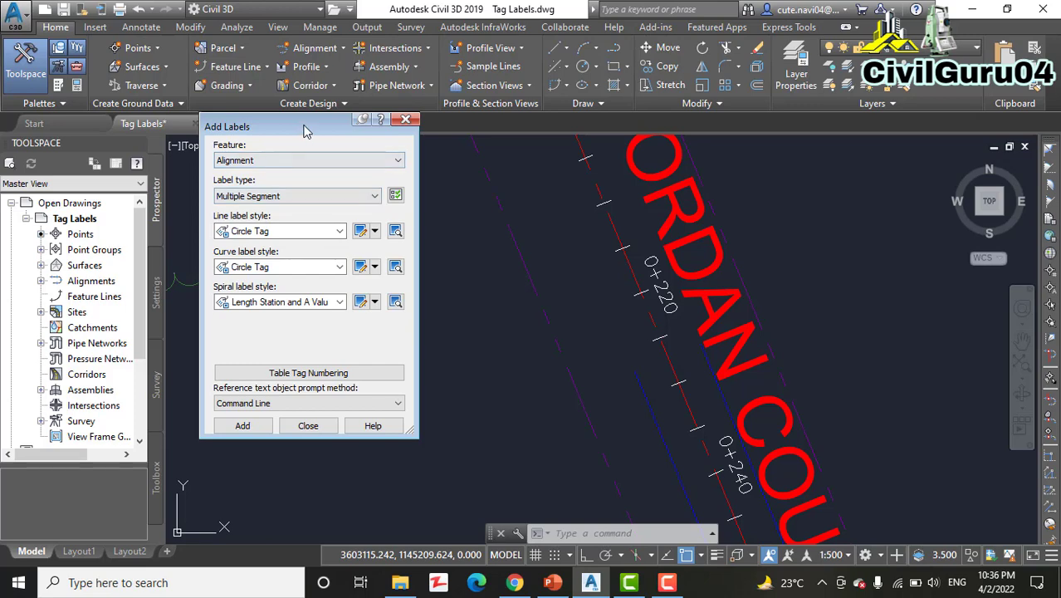
Start placing multiple-segment labels, then cancel the alignment pick with Esc
{"action": "left_click_drag", "start_coordinate": [260, 133], "coordinate": [186, 126]}
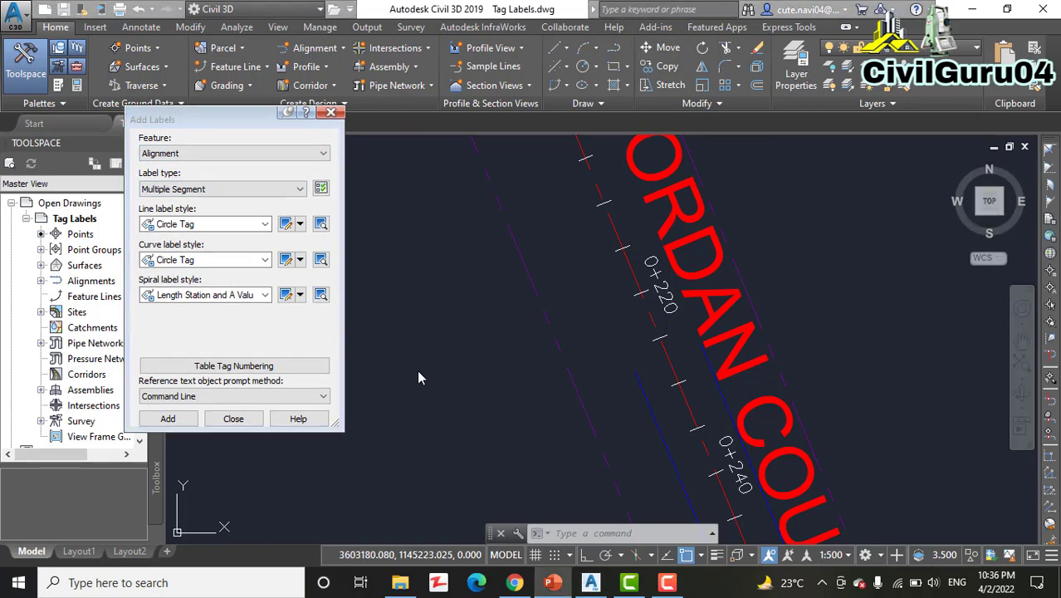
{"action": "left_click", "coordinate": [189, 424]}
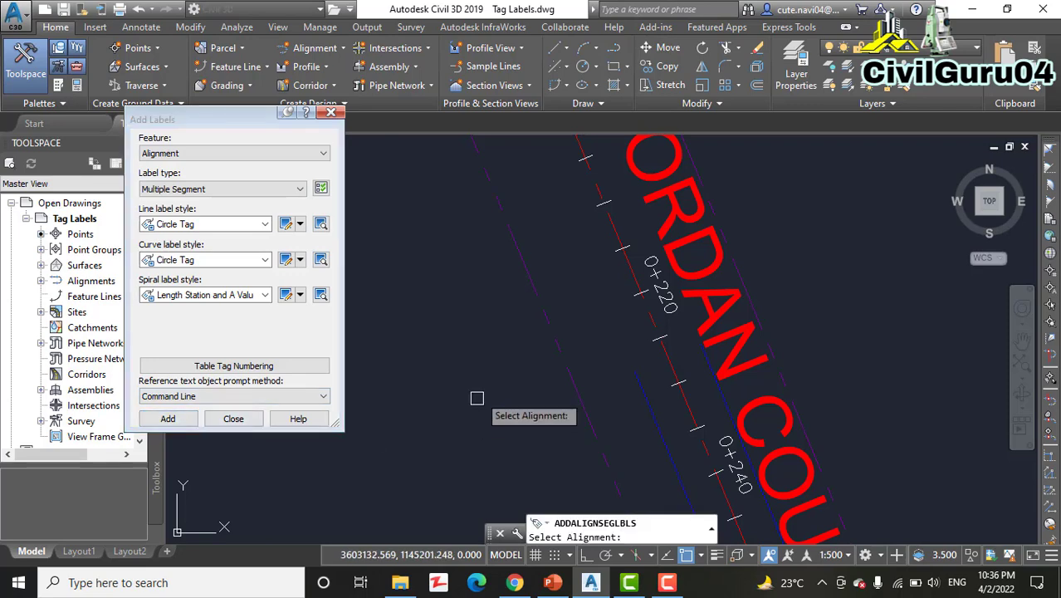
{"action": "mouse_move", "coordinate": [498, 390]}
{"action": "middle_mouse_down"}
{"action": "mouse_move", "coordinate": [505, 407]}
{"action": "mouse_move", "coordinate": [427, 334]}
{"action": "middle_mouse_up"}
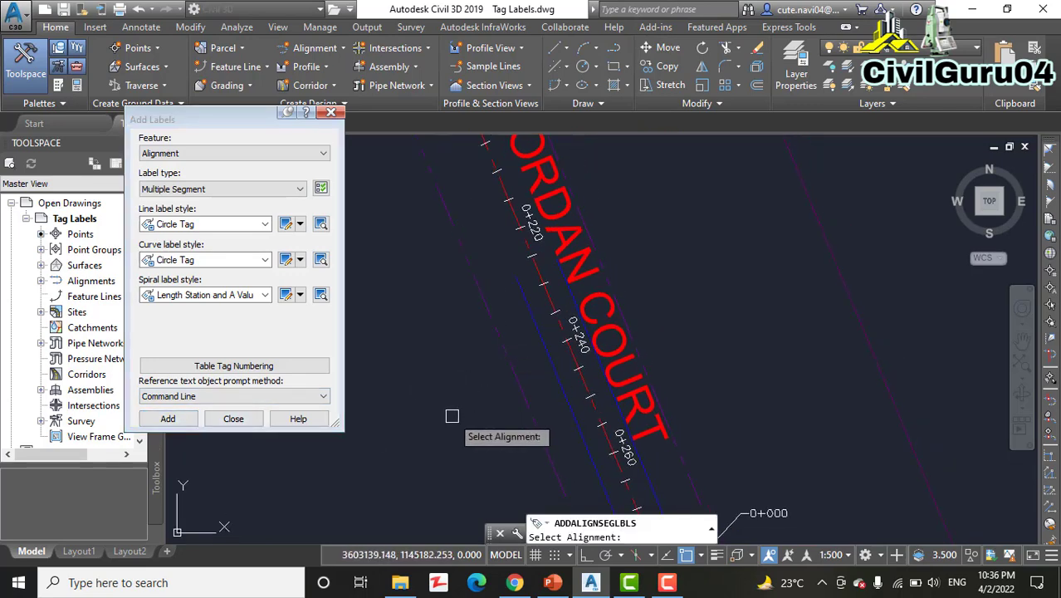
{"action": "middle_click_drag", "start_coordinate": [452, 413], "coordinate": [393, 319]}
{"action": "mouse_move", "coordinate": [392, 316]}
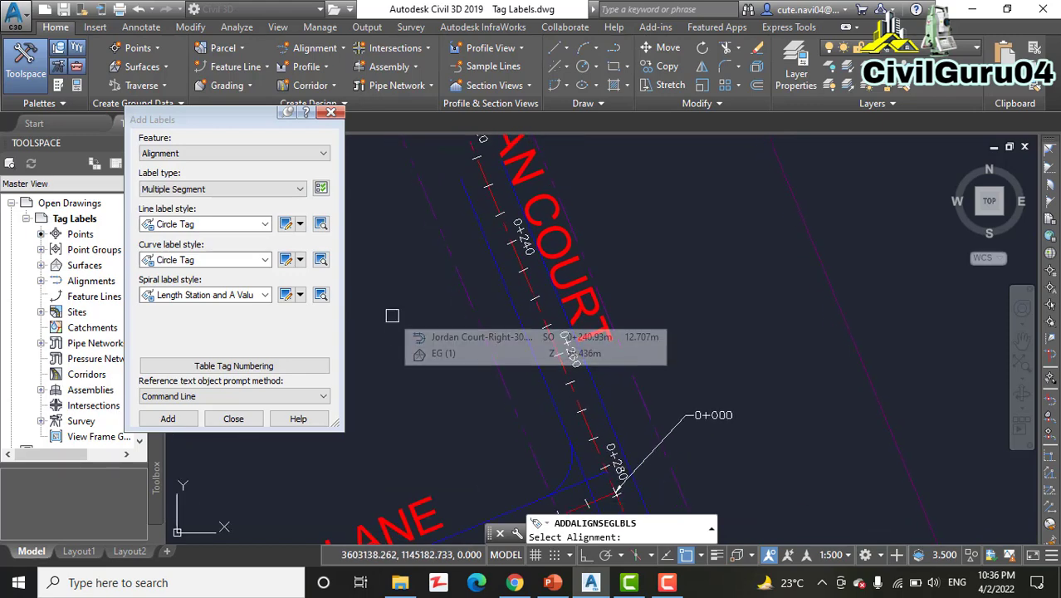
{"action": "middle_click_drag", "start_coordinate": [396, 315], "coordinate": [390, 263]}
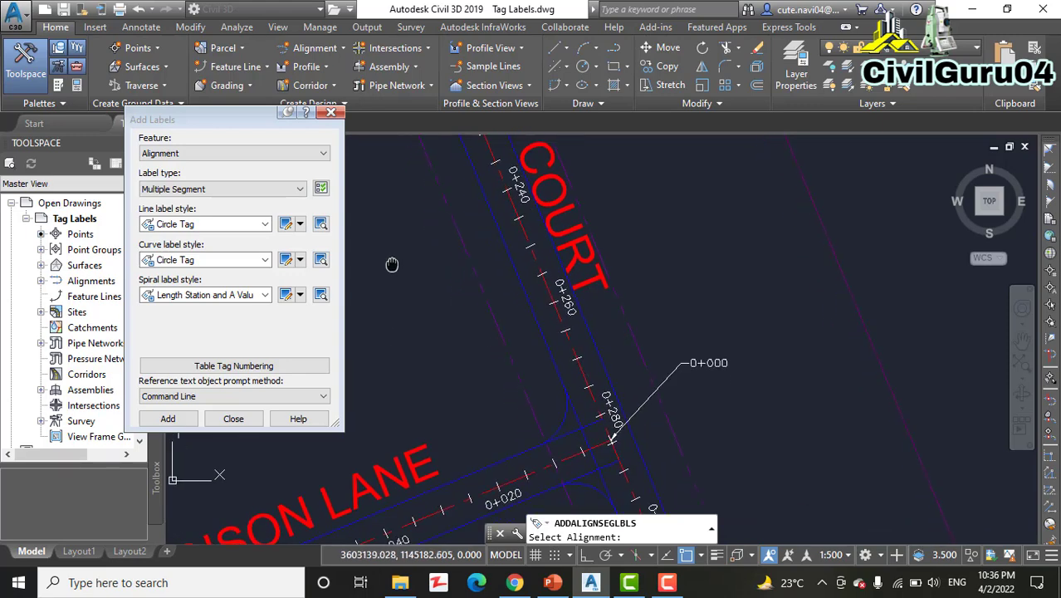
{"action": "middle_click_drag", "start_coordinate": [454, 284], "coordinate": [489, 230]}
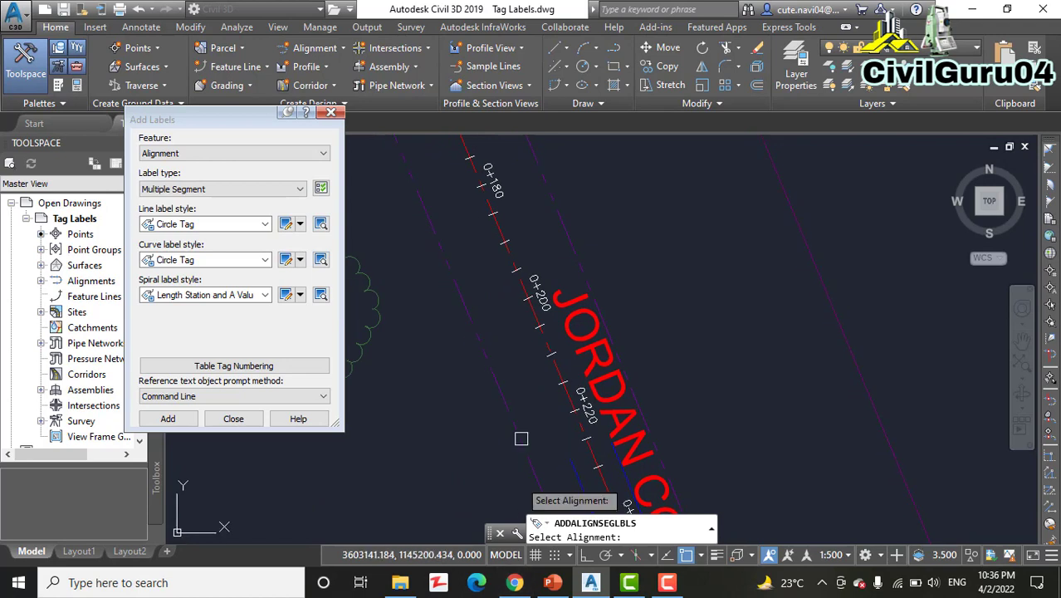
{"action": "scroll", "coordinate": [487, 229], "scroll_direction": "up", "scroll_amount": 2}
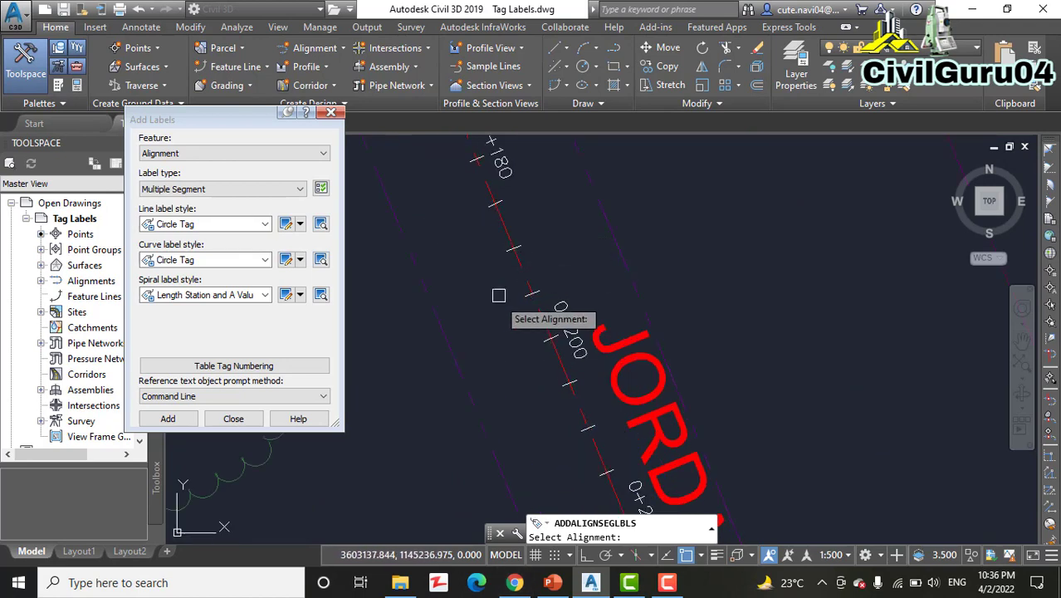
{"action": "key", "text": "Escape"}
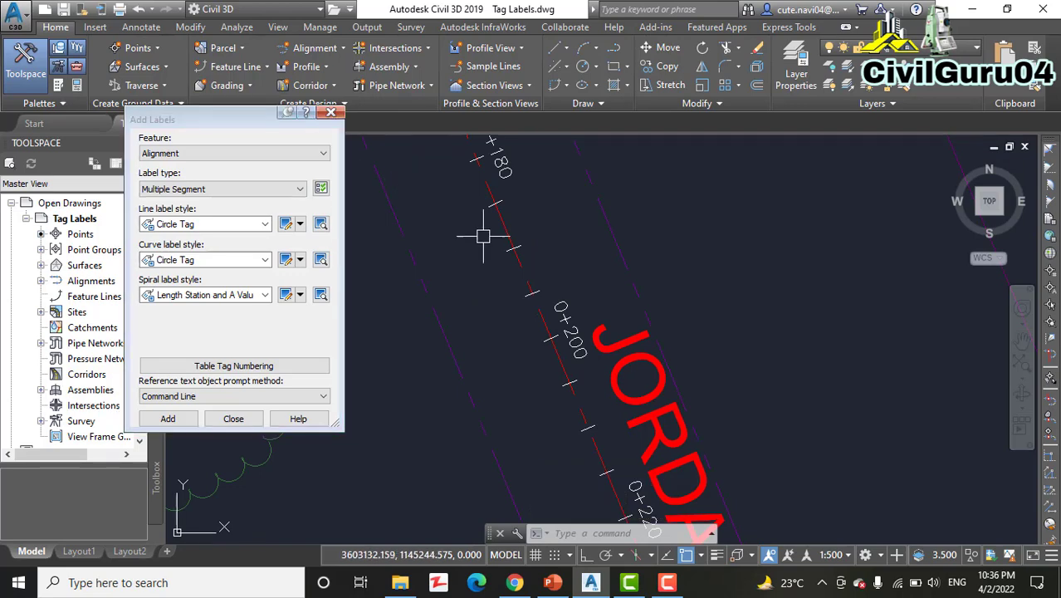
Inspect Jordan Court's red circle tags, including the 0+080 station and PRC label
{"action": "scroll", "coordinate": [488, 288], "scroll_direction": "down", "scroll_amount": 2}
{"action": "middle_click_drag", "start_coordinate": [466, 310], "coordinate": [547, 436]}
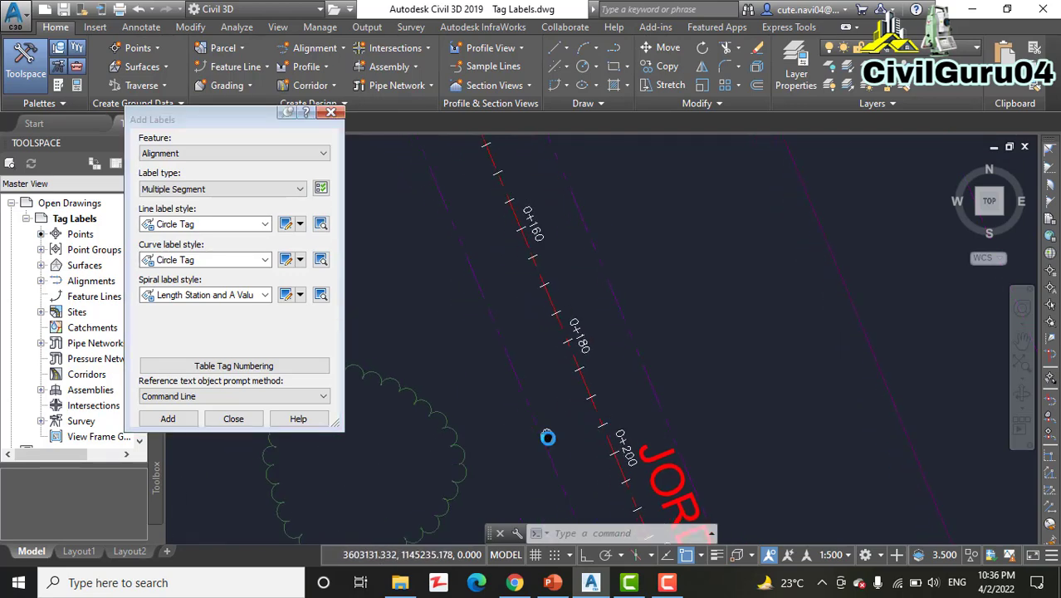
{"action": "scroll", "coordinate": [498, 393], "scroll_direction": "down", "scroll_amount": 2}
{"action": "scroll", "coordinate": [456, 313], "scroll_direction": "down", "scroll_amount": 3}
{"action": "middle_click_drag", "start_coordinate": [445, 303], "coordinate": [573, 411]}
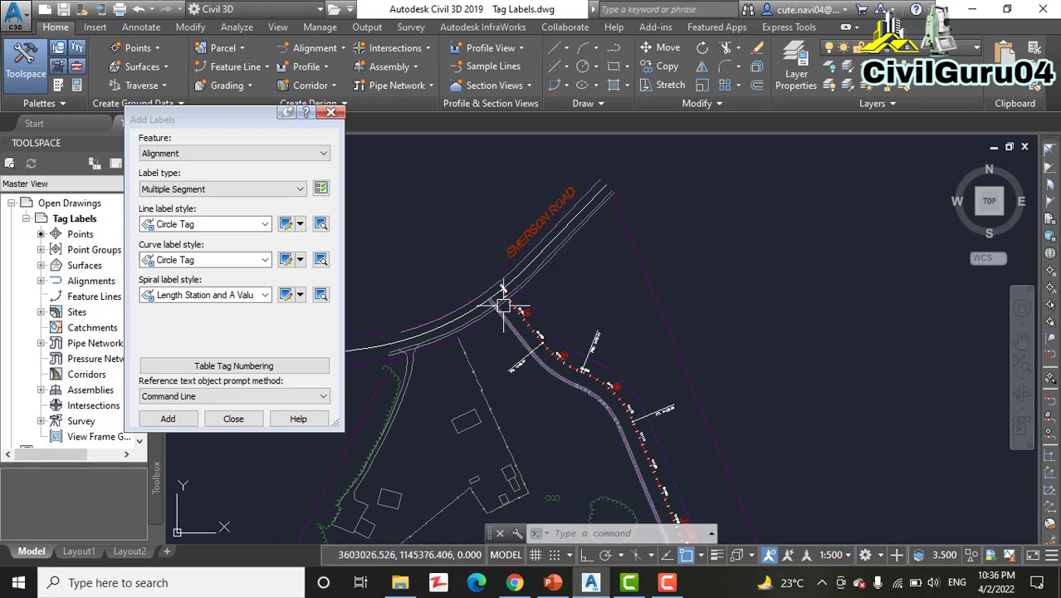
{"action": "scroll", "coordinate": [573, 366], "scroll_direction": "up", "scroll_amount": 2}
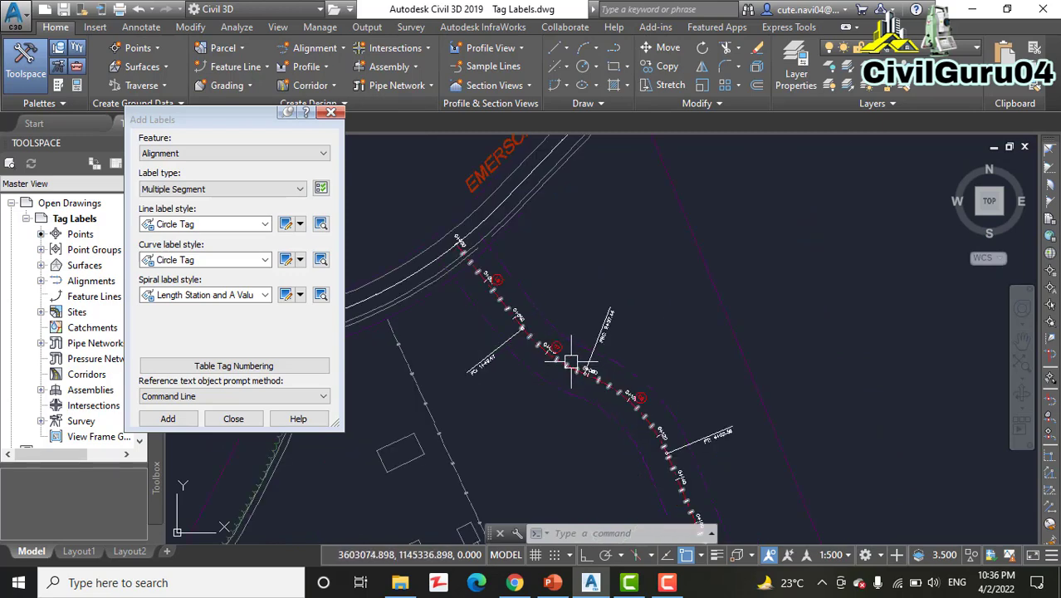
{"action": "scroll", "coordinate": [510, 330], "scroll_direction": "up", "scroll_amount": 3}
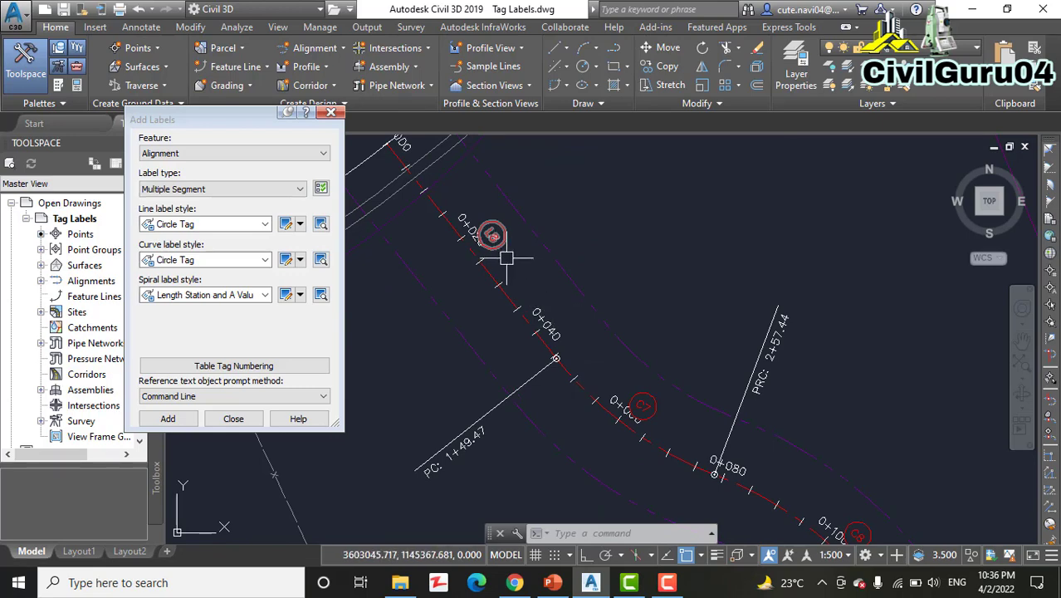
{"action": "scroll", "coordinate": [496, 262], "scroll_direction": "up", "scroll_amount": 2}
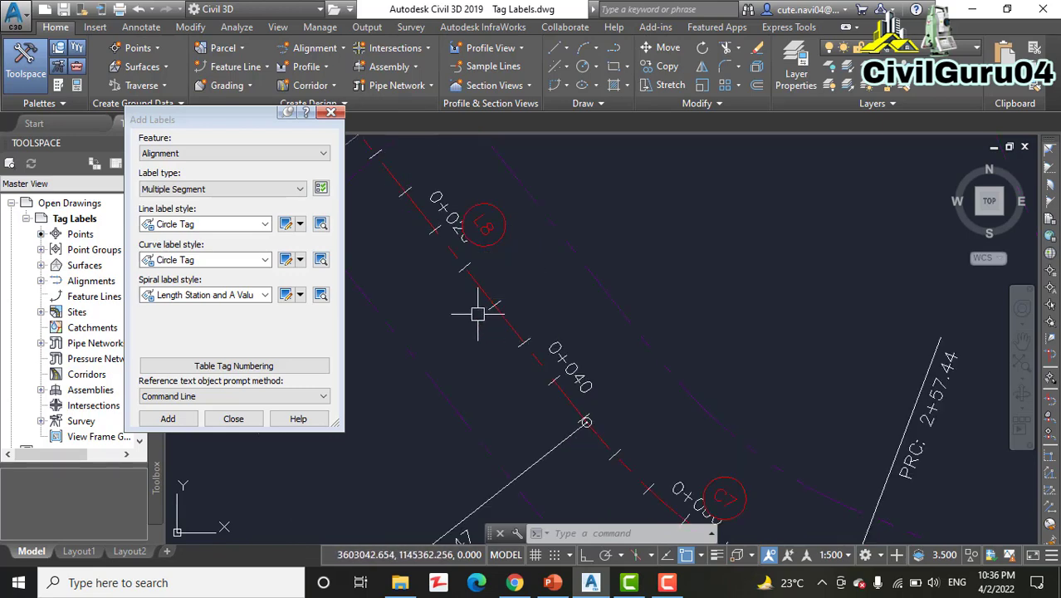
{"action": "middle_click_drag", "start_coordinate": [611, 405], "coordinate": [557, 256]}
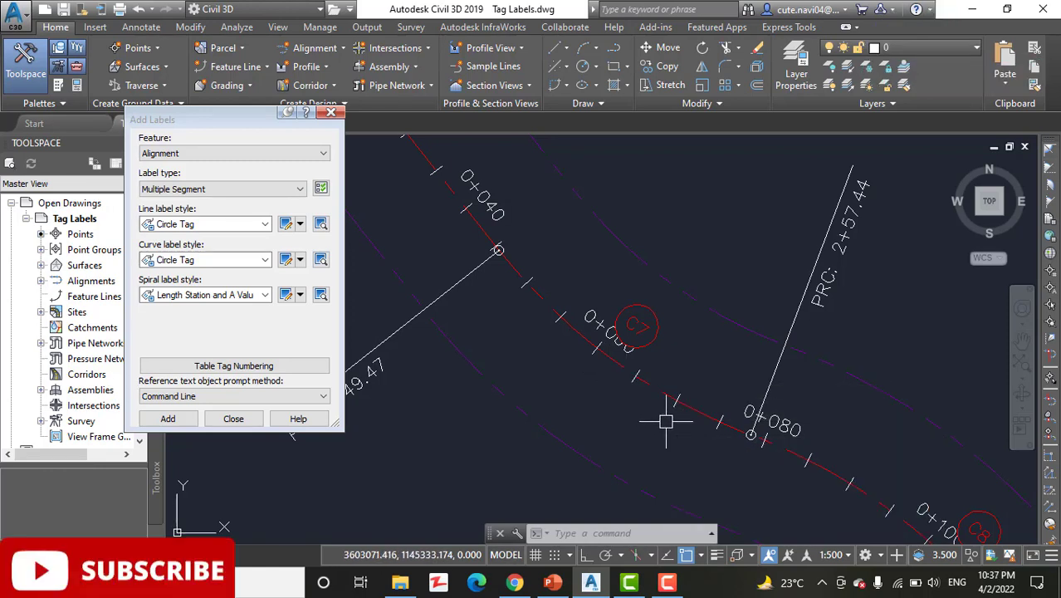
{"action": "scroll", "coordinate": [616, 352], "scroll_direction": "down", "scroll_amount": 1}
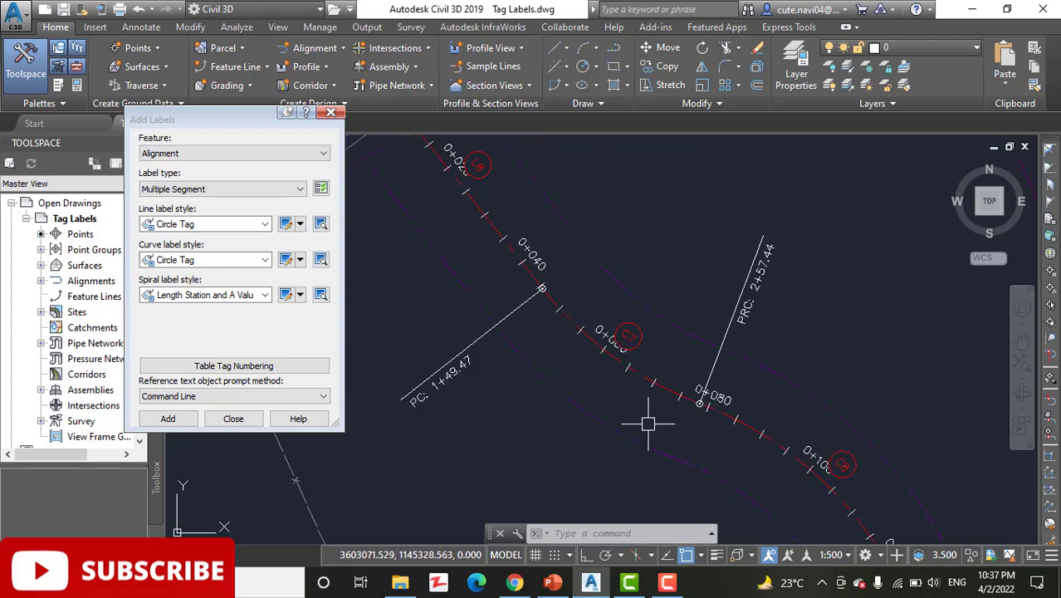
{"action": "middle_click_drag", "start_coordinate": [649, 423], "coordinate": [664, 326]}
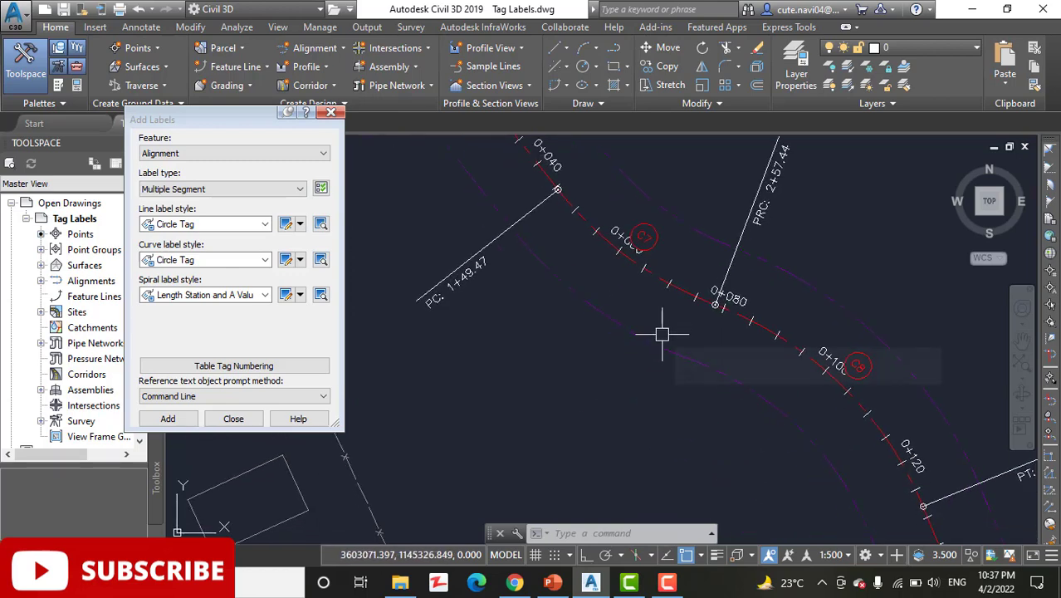
{"action": "scroll", "coordinate": [651, 337], "scroll_direction": "down", "scroll_amount": 1}
{"action": "scroll", "coordinate": [633, 286], "scroll_direction": "down", "scroll_amount": 1}
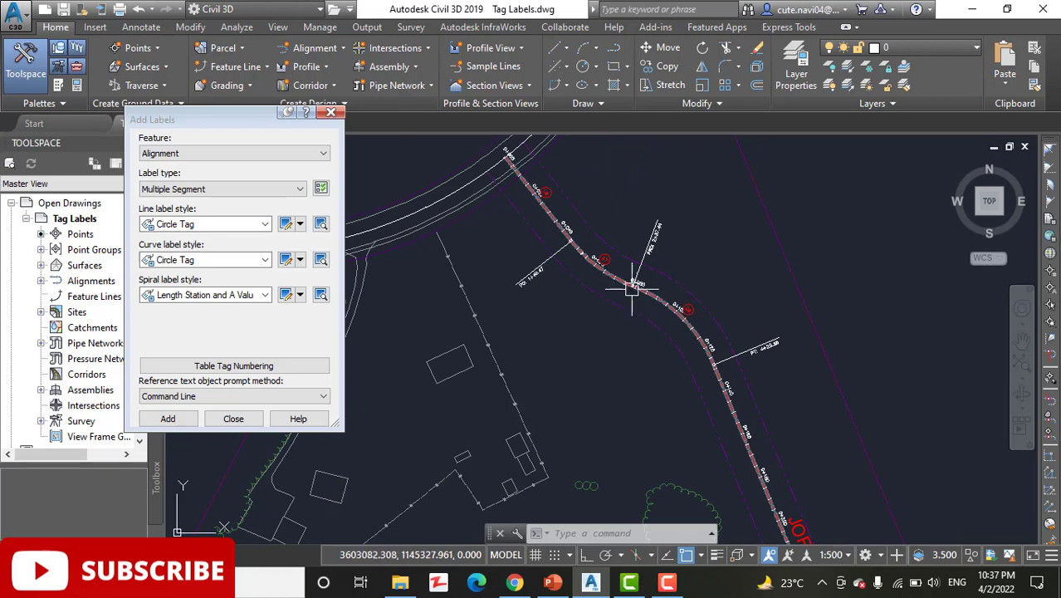
{"action": "scroll", "coordinate": [633, 286], "scroll_direction": "up", "scroll_amount": 2}
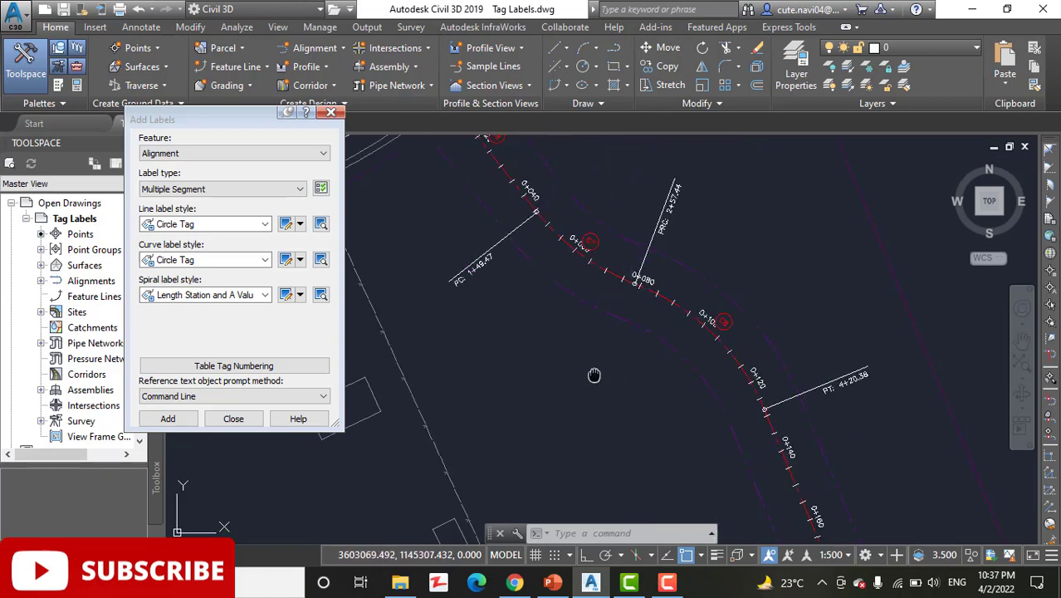
{"action": "middle_click_drag", "start_coordinate": [593, 375], "coordinate": [672, 300]}
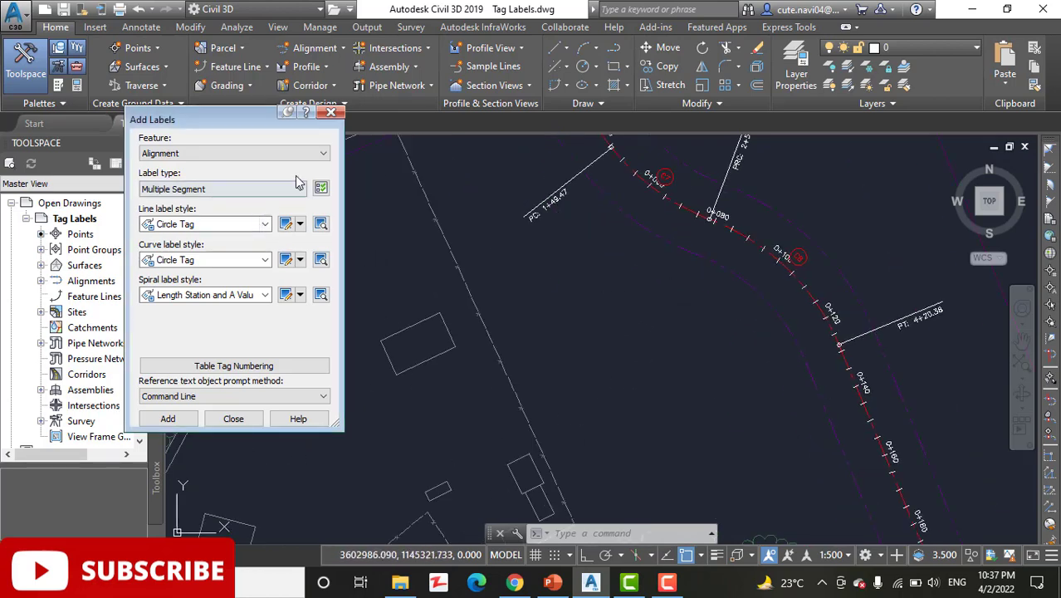
Close Add Labels, select Jordan Court, and start Renumber Tags
{"action": "left_click", "coordinate": [332, 112]}
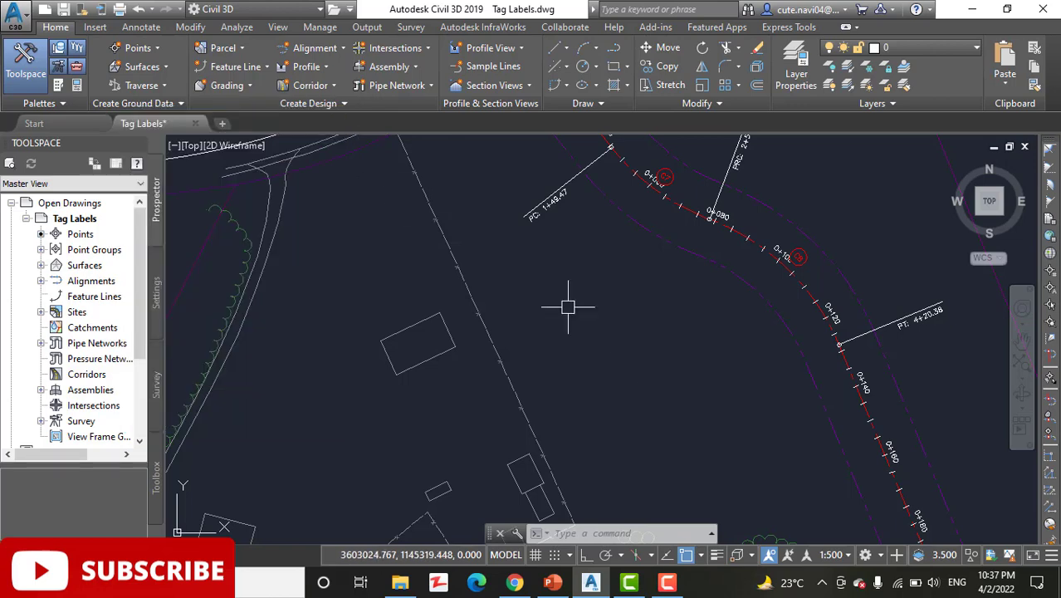
{"action": "scroll", "coordinate": [831, 258], "scroll_direction": "up", "scroll_amount": 4}
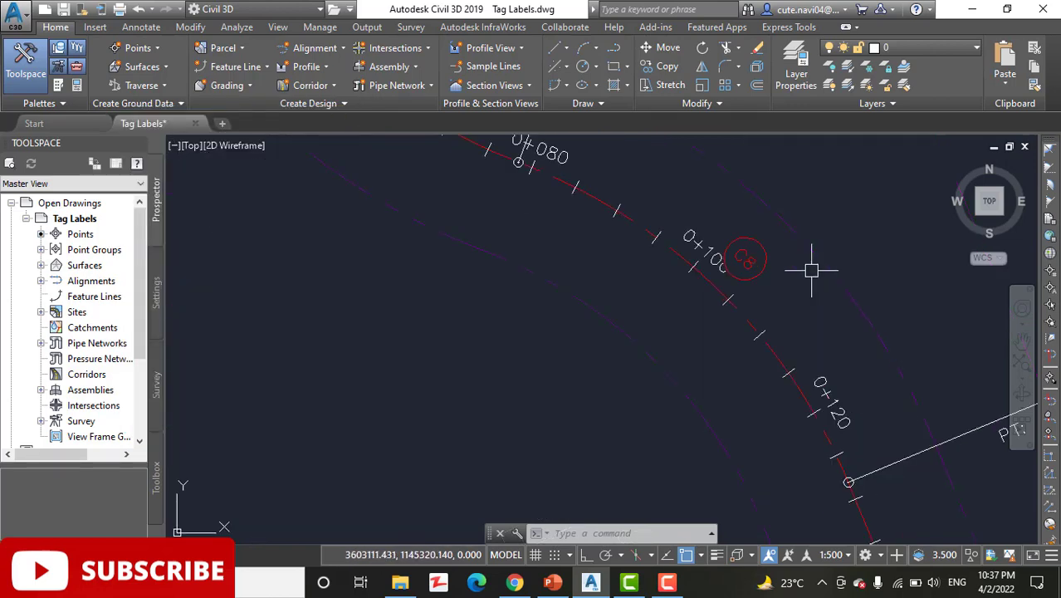
{"action": "left_click", "coordinate": [743, 339]}
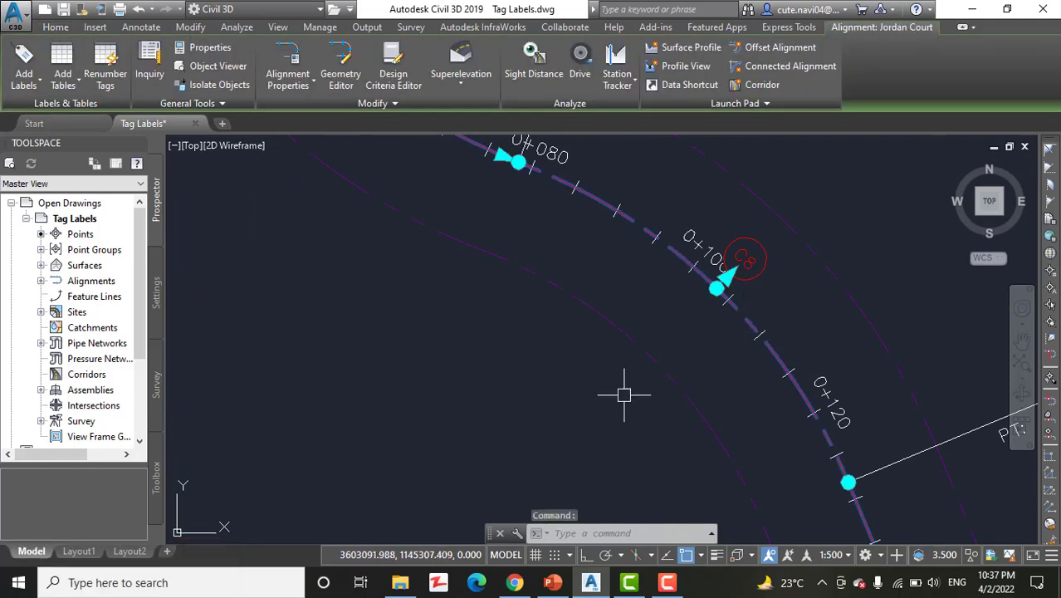
{"action": "left_click", "coordinate": [110, 85]}
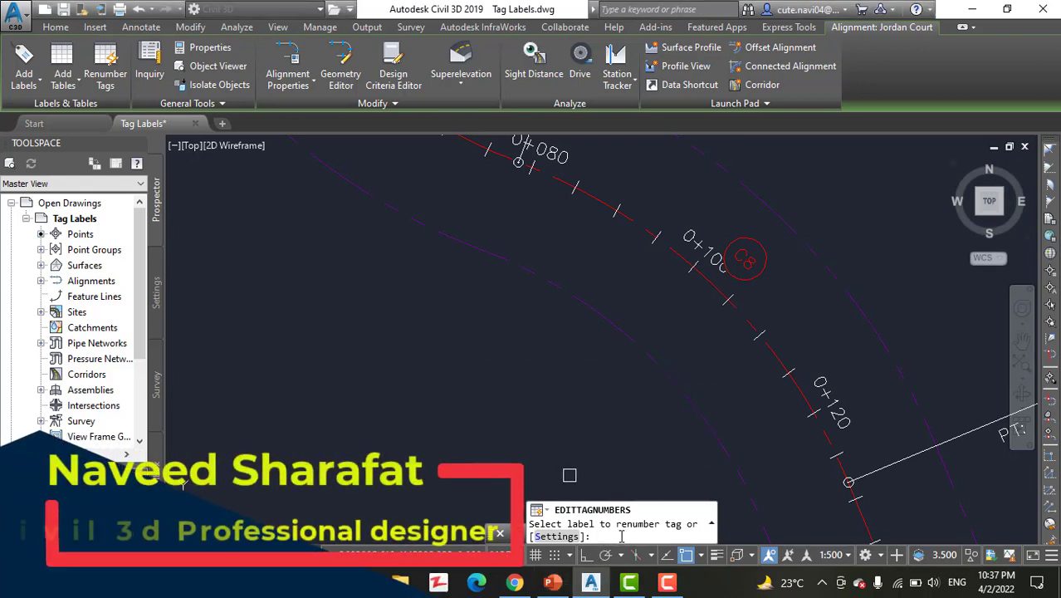
Set the line and curve tag starting numbers to 1 in Table Tag Numbering settings
{"action": "type", "text": "s"}
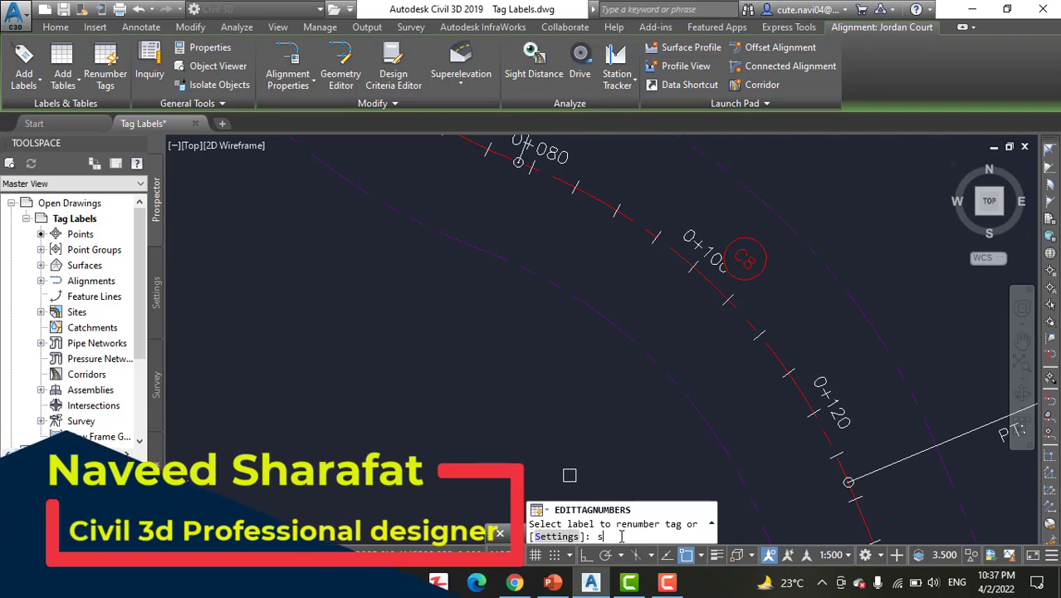
{"action": "key", "text": "Return"}
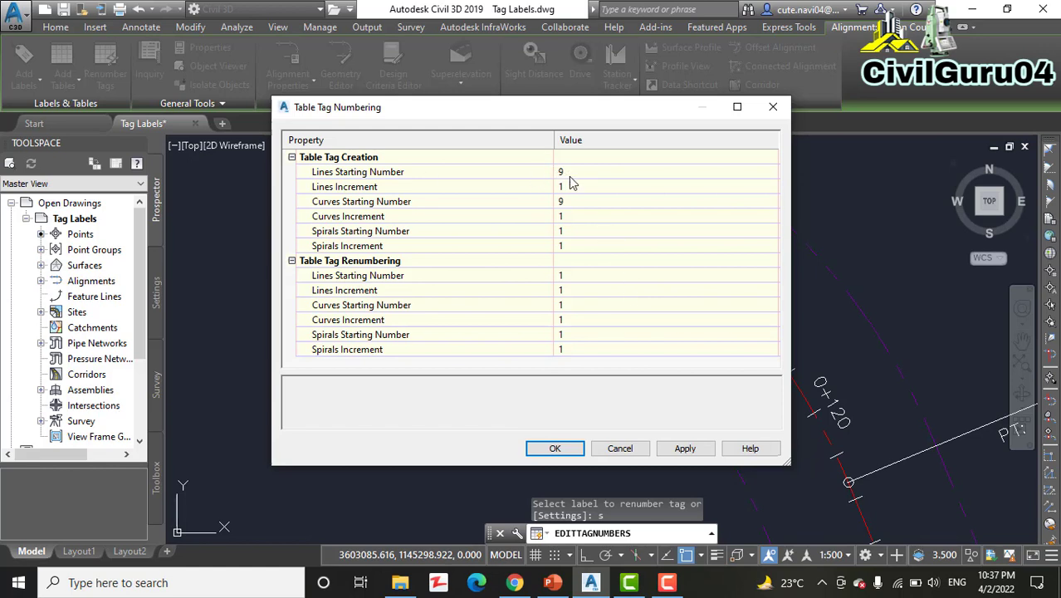
{"action": "double_click", "coordinate": [571, 172]}
{"action": "type", "text": "1"}
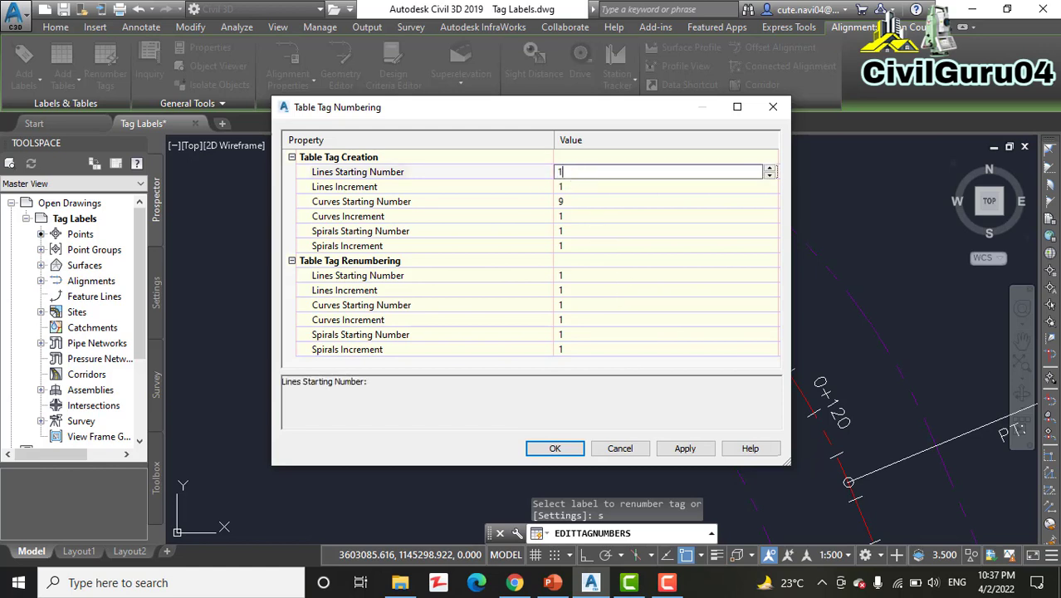
{"action": "double_click", "coordinate": [572, 201]}
{"action": "type", "text": "1"}
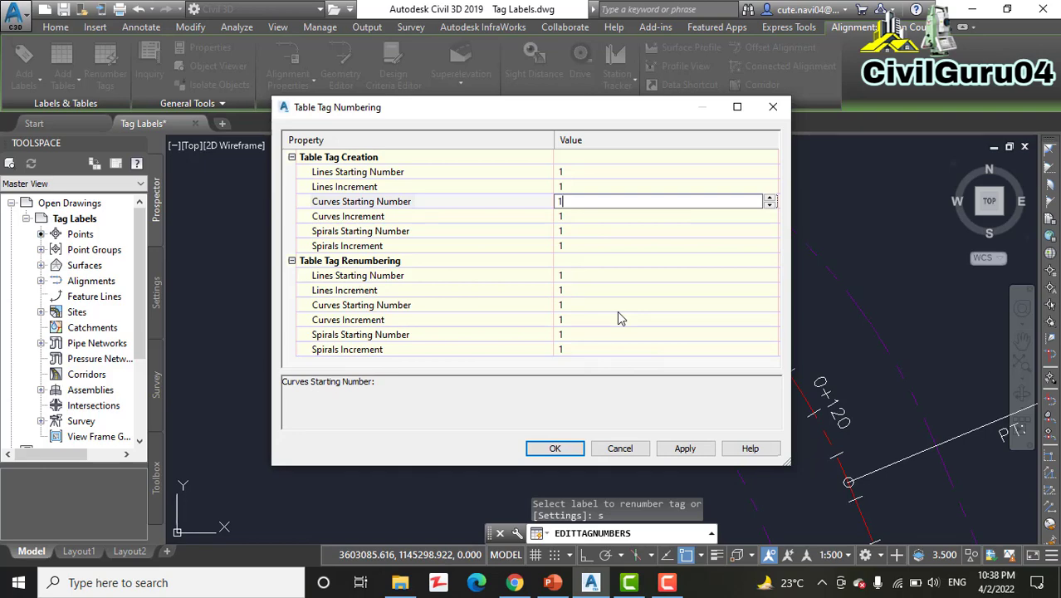
{"action": "left_click", "coordinate": [571, 453]}
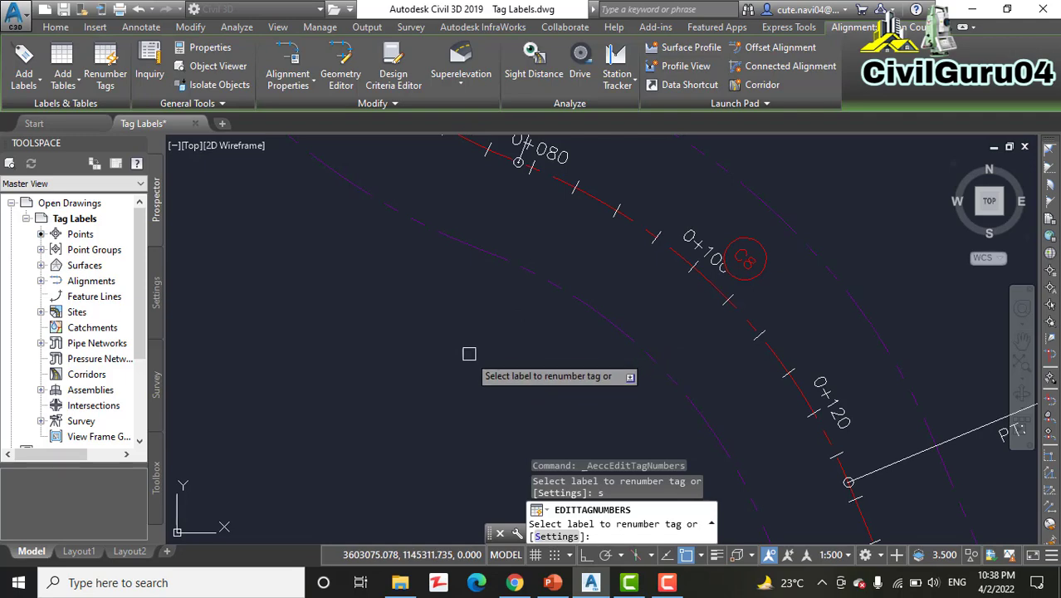
Renumber the tag on Jordan Court's first straight stretch
{"action": "scroll", "coordinate": [474, 367], "scroll_direction": "down", "scroll_amount": 1}
{"action": "scroll", "coordinate": [465, 358], "scroll_direction": "down", "scroll_amount": 2}
{"action": "scroll", "coordinate": [465, 357], "scroll_direction": "down", "scroll_amount": 1}
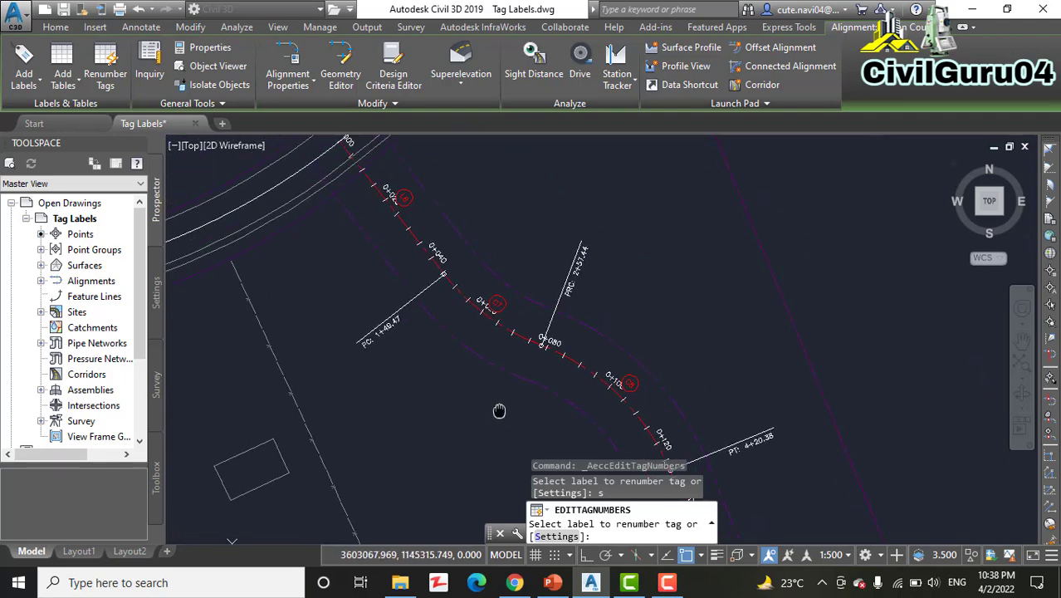
{"action": "scroll", "coordinate": [465, 357], "scroll_direction": "down", "scroll_amount": 1}
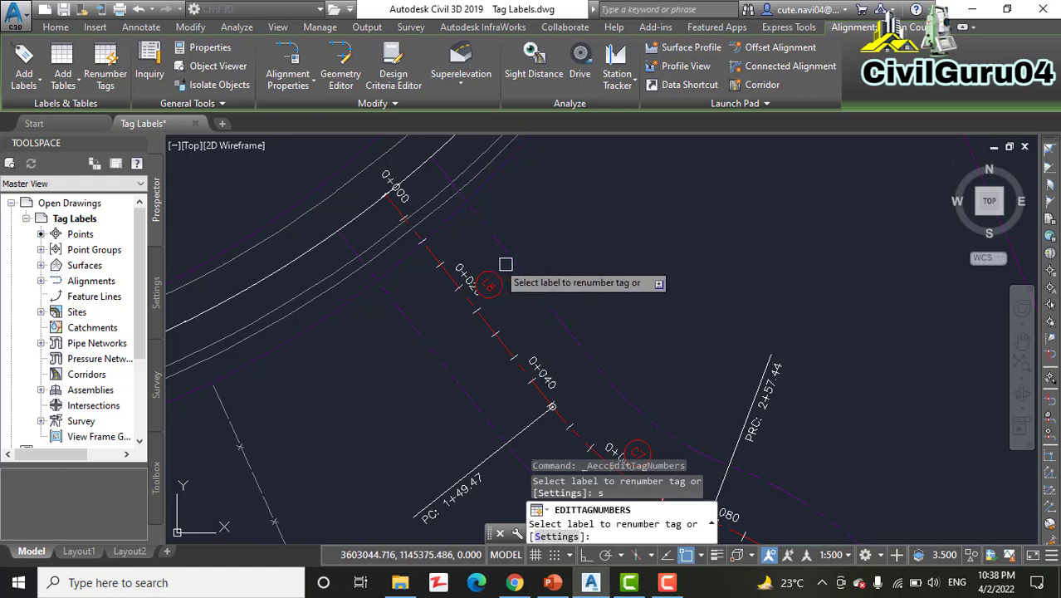
{"action": "scroll", "coordinate": [509, 266], "scroll_direction": "up", "scroll_amount": 2}
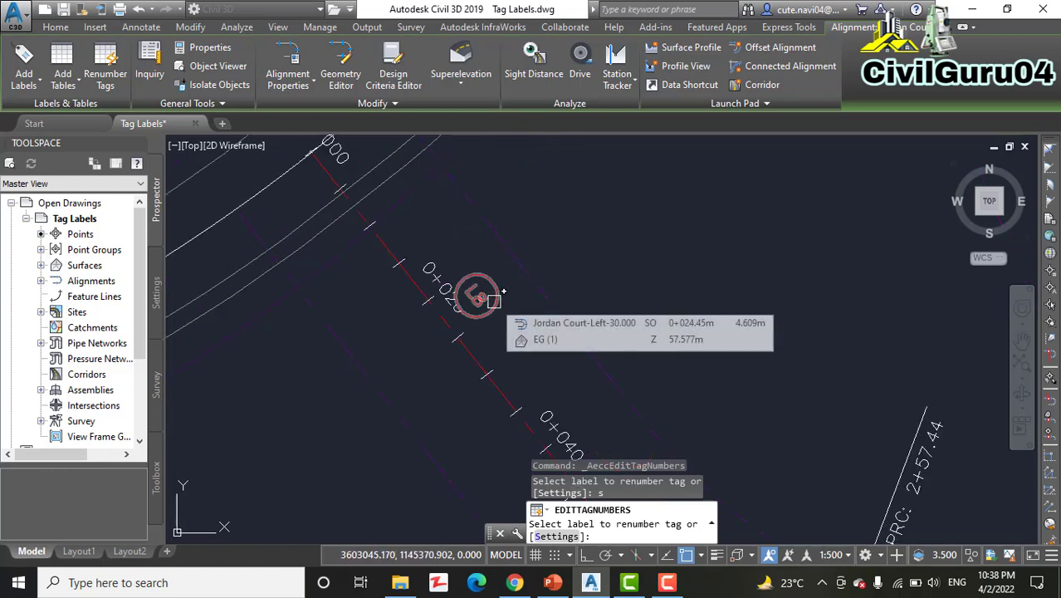
{"action": "left_click", "coordinate": [476, 295]}
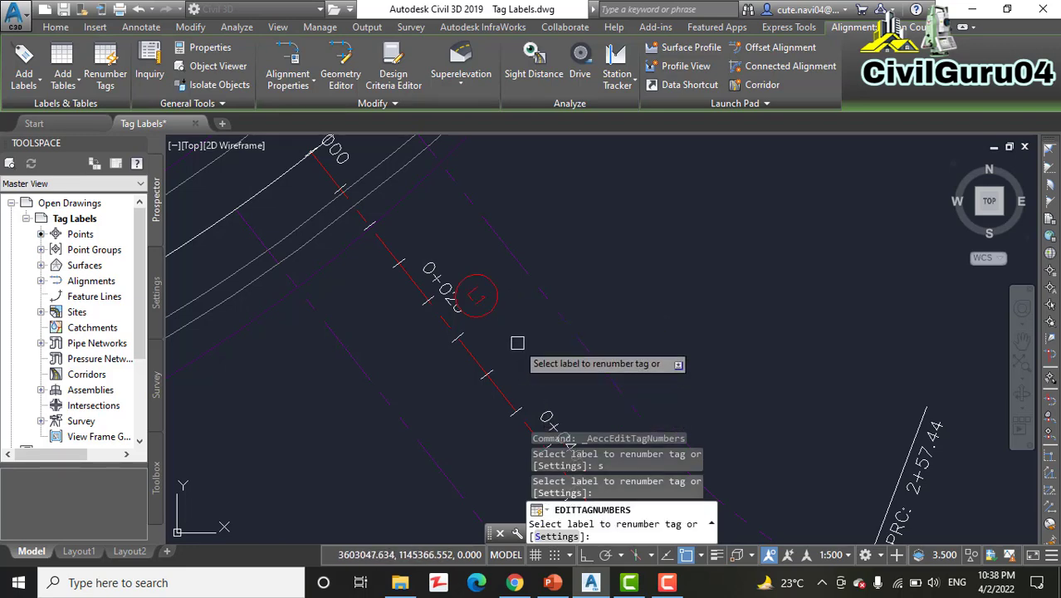
Follow Jordan Court toward its southern end to reach the next tags in station order
{"action": "mouse_move", "coordinate": [516, 339]}
{"action": "middle_mouse_down"}
{"action": "mouse_move", "coordinate": [429, 186]}
{"action": "mouse_move", "coordinate": [497, 256]}
{"action": "mouse_move", "coordinate": [516, 328]}
{"action": "mouse_move", "coordinate": [493, 316]}
{"action": "mouse_move", "coordinate": [470, 274]}
{"action": "mouse_move", "coordinate": [469, 190]}
{"action": "mouse_move", "coordinate": [431, 124]}
{"action": "middle_mouse_up"}
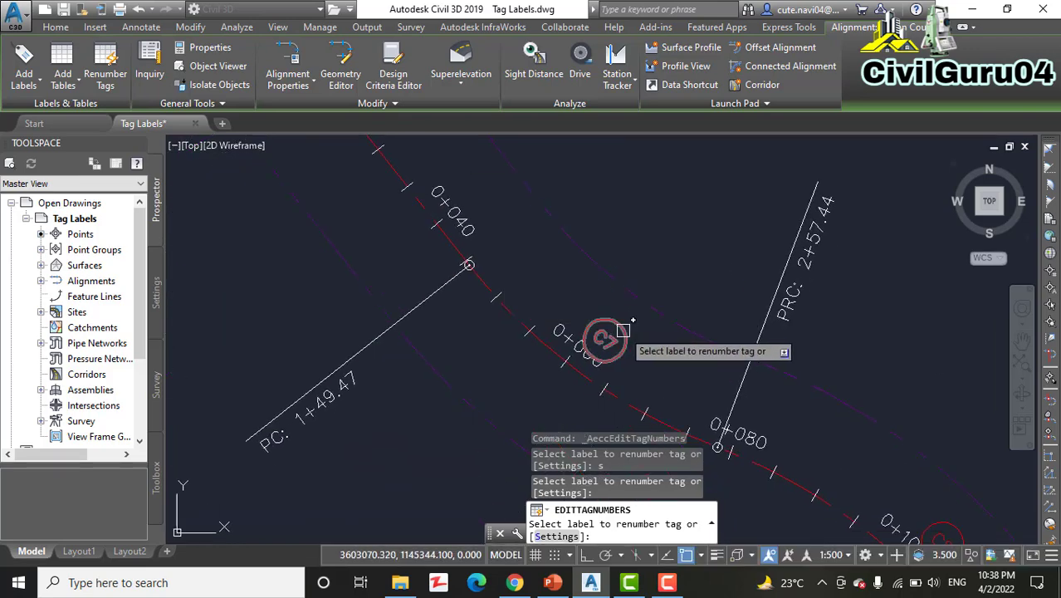
{"action": "scroll", "coordinate": [624, 331], "scroll_direction": "up", "scroll_amount": 2}
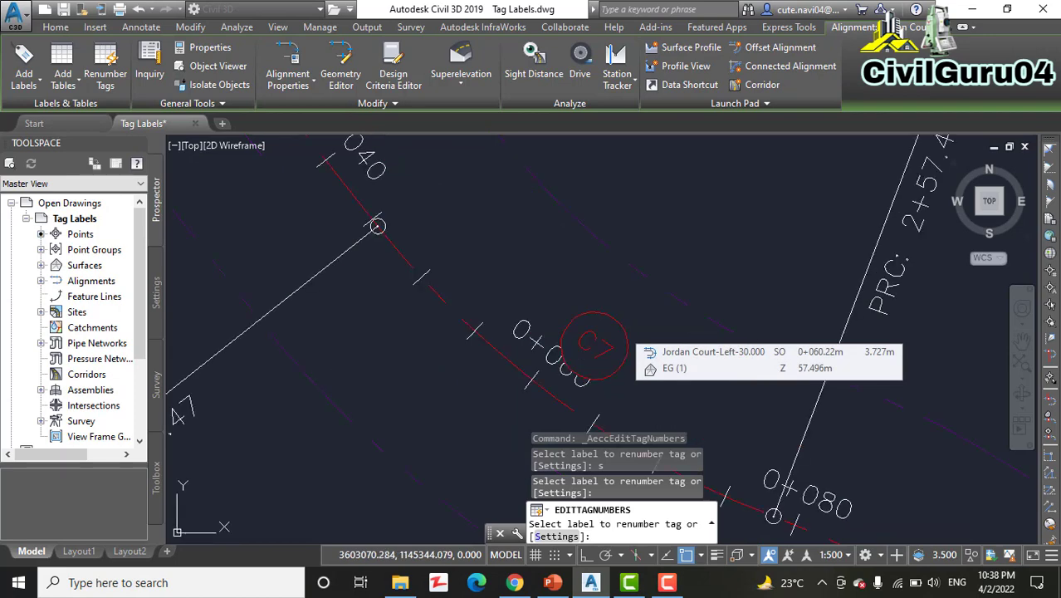
{"action": "scroll", "coordinate": [623, 331], "scroll_direction": "up", "scroll_amount": 1}
{"action": "scroll", "coordinate": [624, 331], "scroll_direction": "down", "scroll_amount": 2}
{"action": "scroll", "coordinate": [627, 315], "scroll_direction": "down", "scroll_amount": 2}
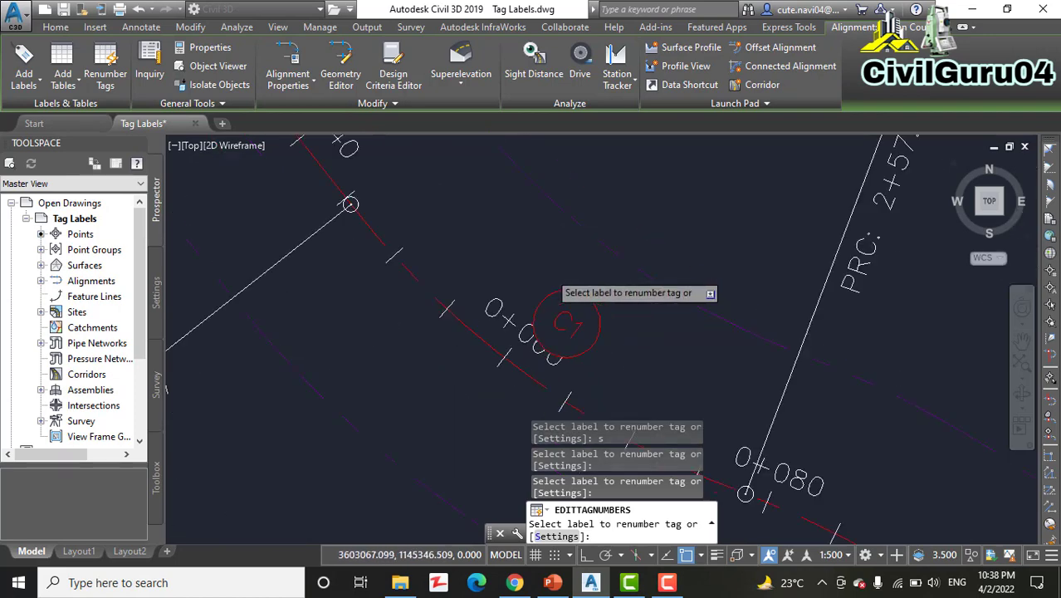
{"action": "scroll", "coordinate": [632, 310], "scroll_direction": "down", "scroll_amount": 1}
{"action": "scroll", "coordinate": [640, 290], "scroll_direction": "up", "scroll_amount": 2}
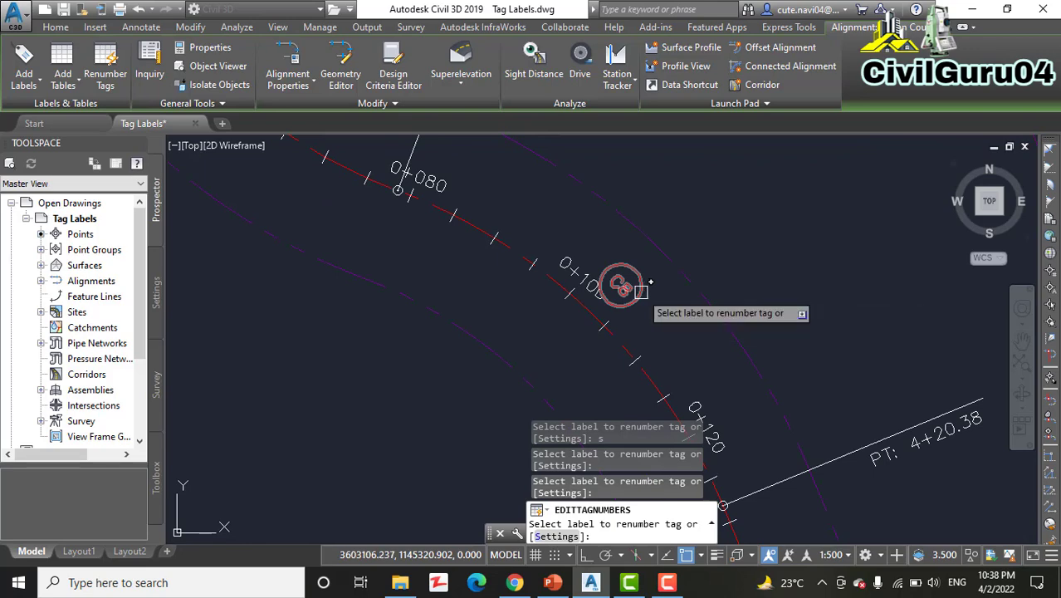
{"action": "scroll", "coordinate": [643, 294], "scroll_direction": "down", "scroll_amount": 5}
{"action": "scroll", "coordinate": [643, 296], "scroll_direction": "down", "scroll_amount": 3}
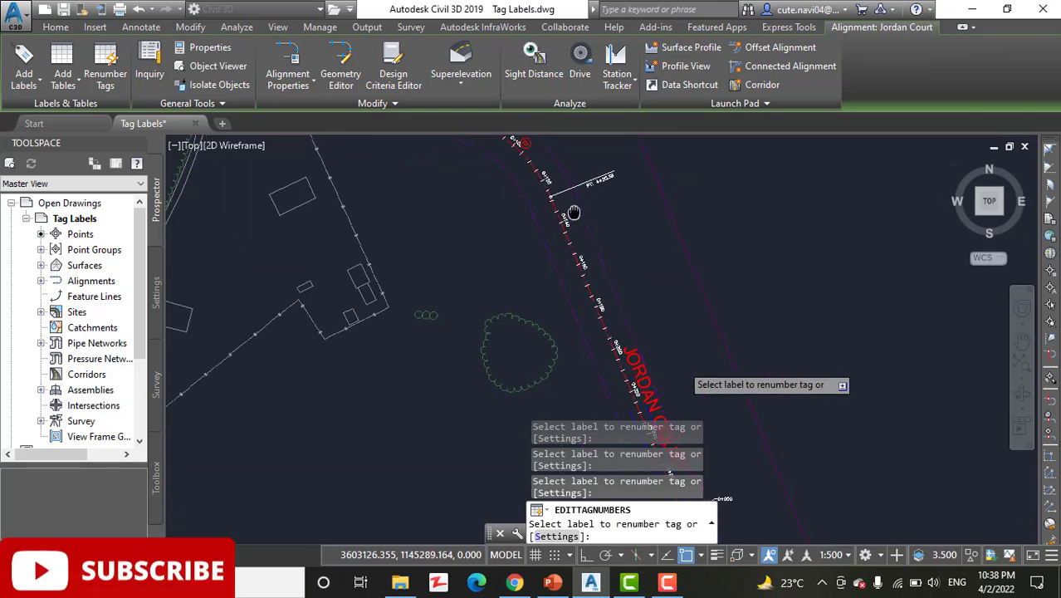
{"action": "middle_click_drag", "start_coordinate": [643, 298], "coordinate": [601, 273]}
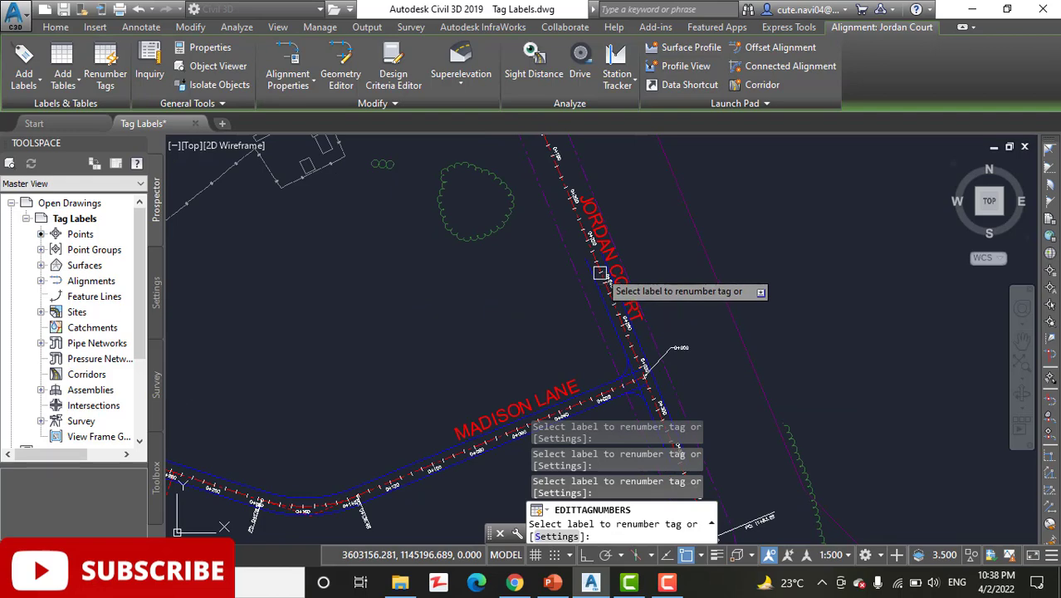
{"action": "scroll", "coordinate": [600, 273], "scroll_direction": "up", "scroll_amount": 3}
{"action": "scroll", "coordinate": [585, 266], "scroll_direction": "up", "scroll_amount": 2}
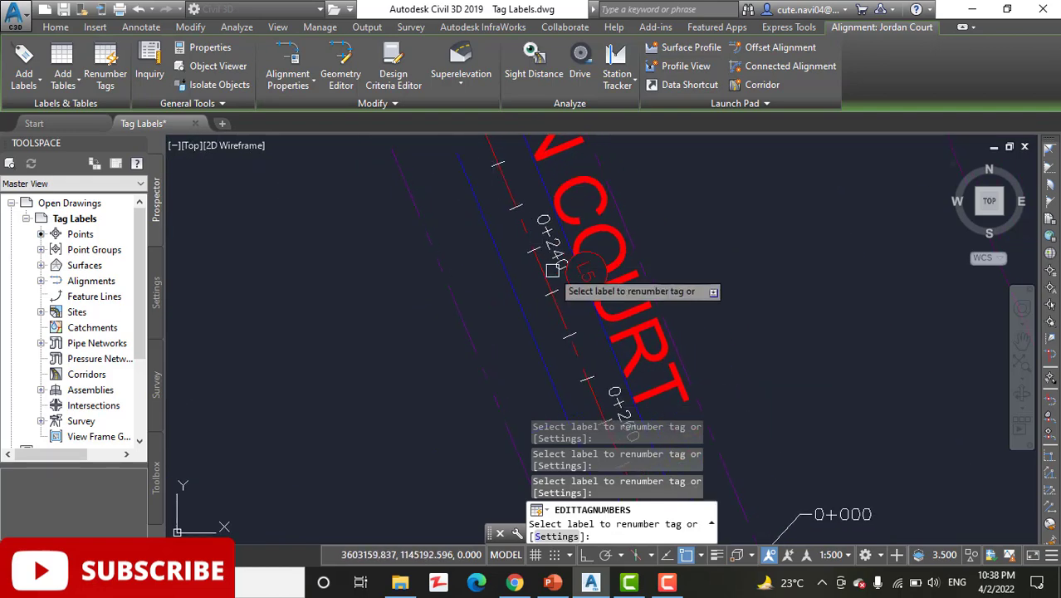
{"action": "scroll", "coordinate": [577, 297], "scroll_direction": "down", "scroll_amount": 3}
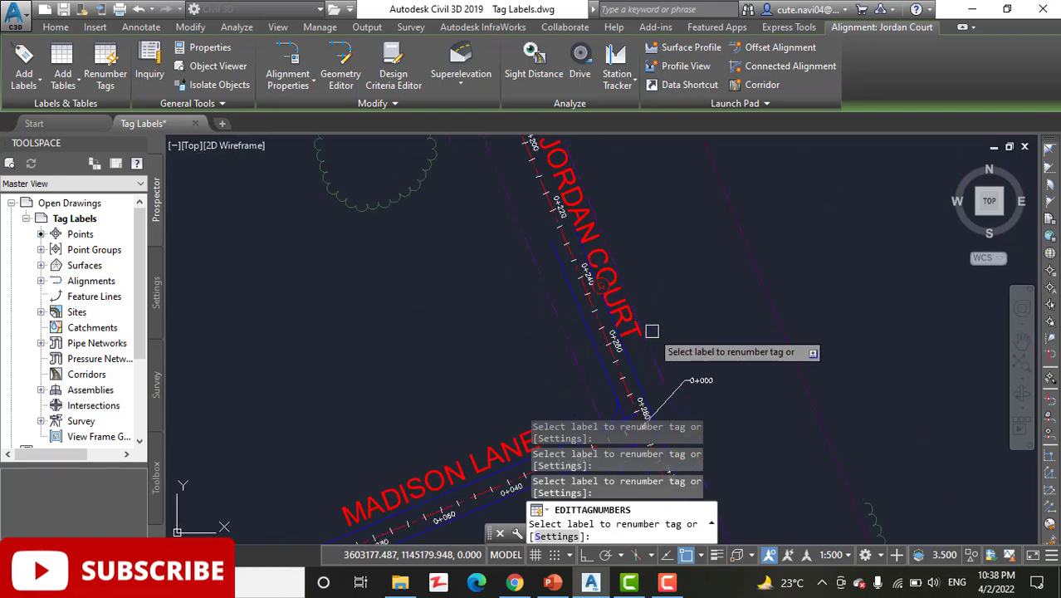
Continue through stations 0+380 to 0+600 near Logan Court, then end the renumbering
{"action": "mouse_move", "coordinate": [651, 332]}
{"action": "middle_mouse_down"}
{"action": "mouse_move", "coordinate": [581, 315]}
{"action": "mouse_move", "coordinate": [584, 153]}
{"action": "middle_mouse_up"}
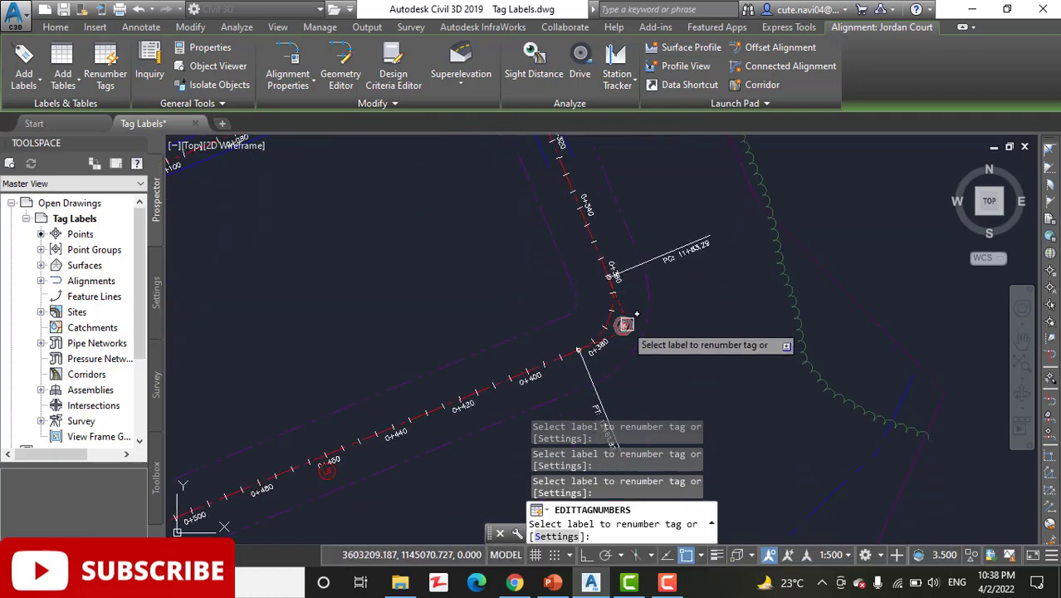
{"action": "scroll", "coordinate": [627, 343], "scroll_direction": "up", "scroll_amount": 2}
{"action": "scroll", "coordinate": [552, 346], "scroll_direction": "down", "scroll_amount": 3}
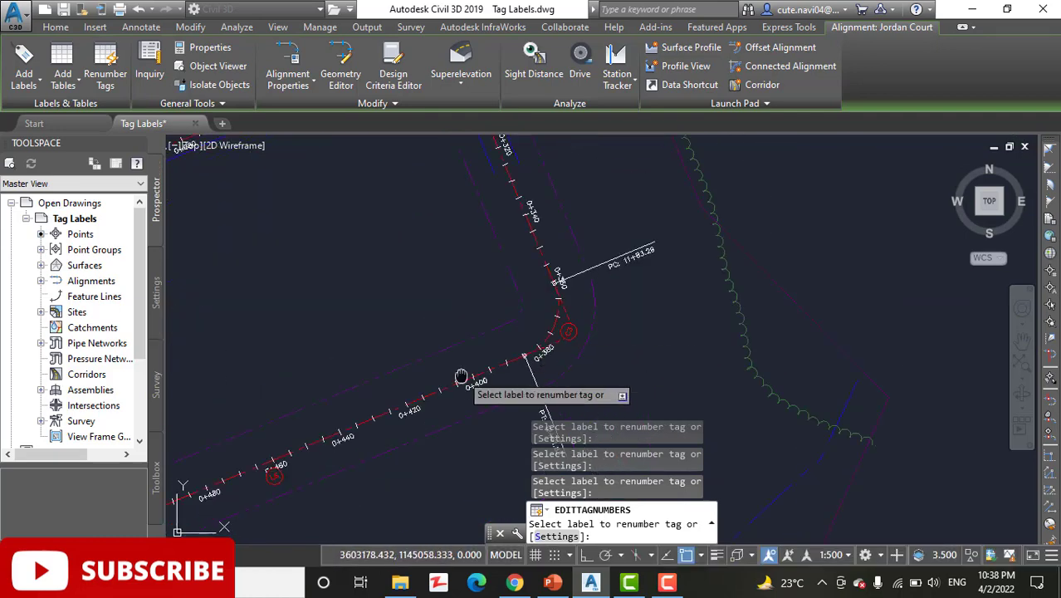
{"action": "middle_click_drag", "start_coordinate": [462, 372], "coordinate": [557, 334]}
{"action": "scroll", "coordinate": [556, 334], "scroll_direction": "up", "scroll_amount": 2}
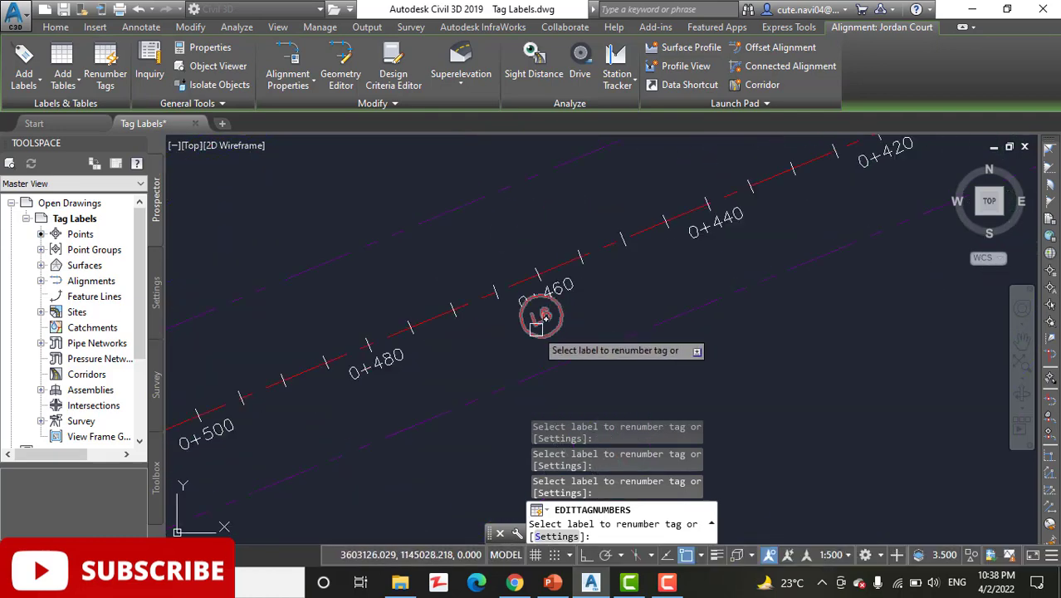
{"action": "scroll", "coordinate": [521, 323], "scroll_direction": "down", "scroll_amount": 2}
{"action": "middle_click_drag", "start_coordinate": [569, 344], "coordinate": [722, 328]}
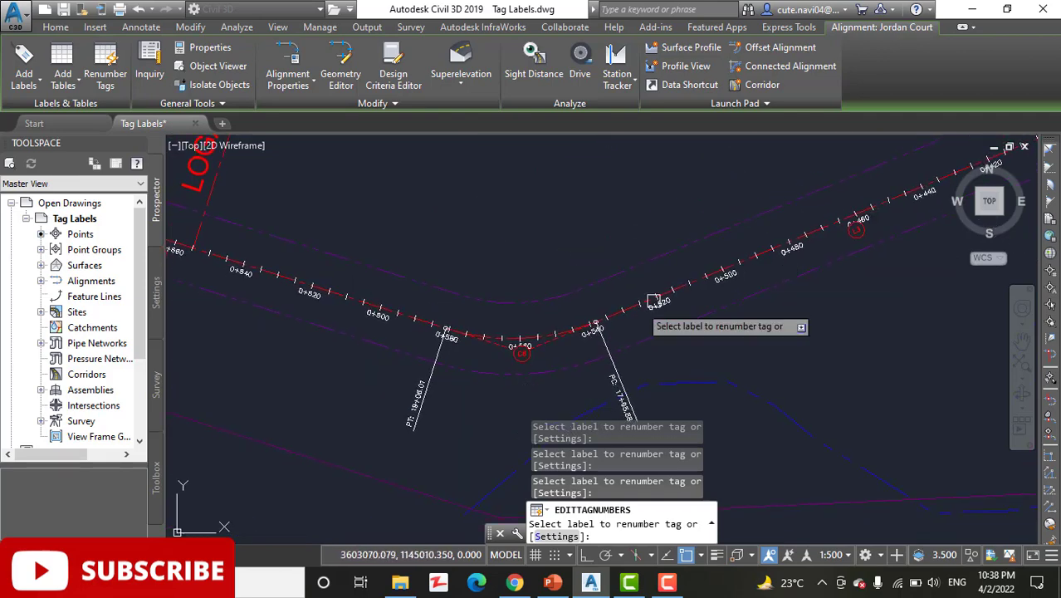
{"action": "scroll", "coordinate": [550, 355], "scroll_direction": "up", "scroll_amount": 1}
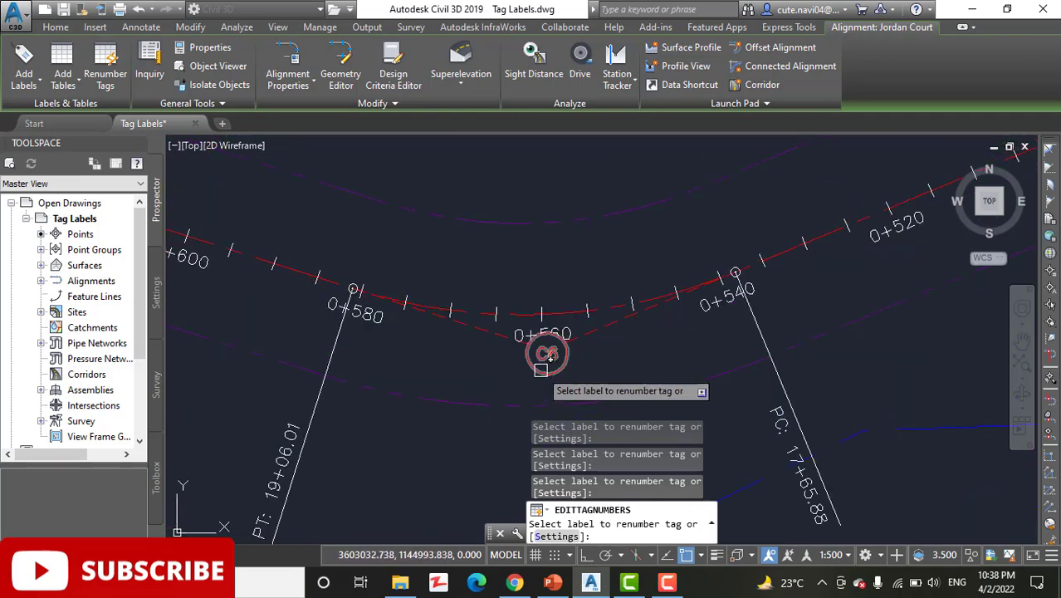
{"action": "scroll", "coordinate": [538, 366], "scroll_direction": "down", "scroll_amount": 3}
{"action": "middle_click_drag", "start_coordinate": [379, 338], "coordinate": [585, 362]}
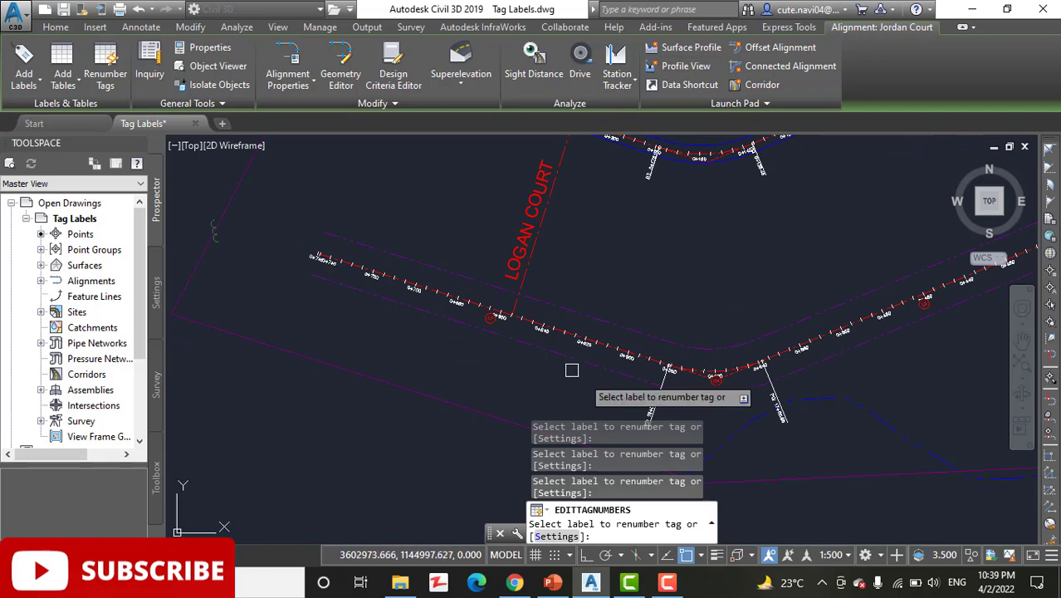
{"action": "scroll", "coordinate": [503, 327], "scroll_direction": "up", "scroll_amount": 2}
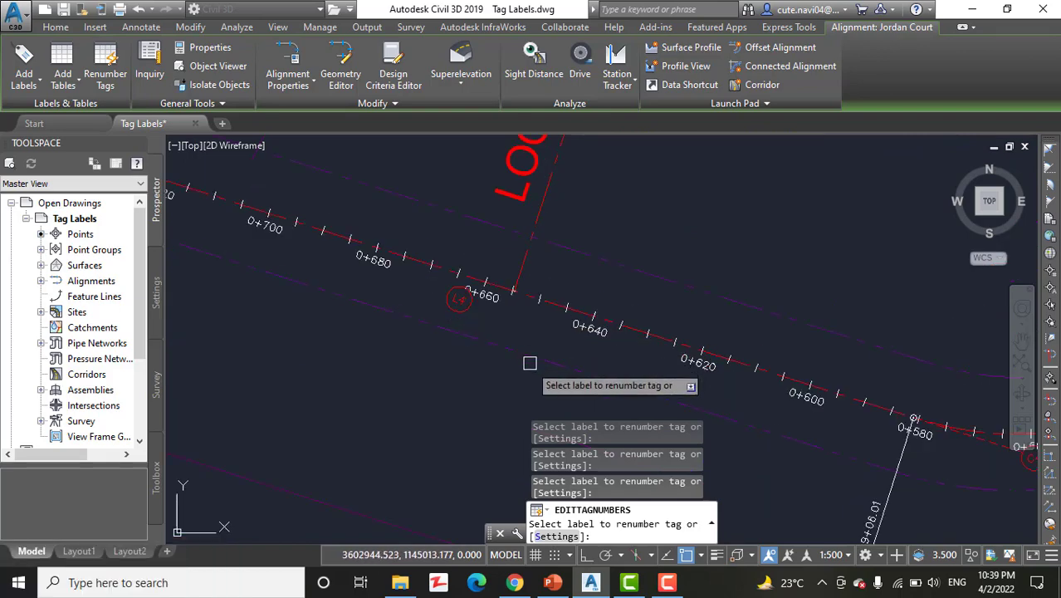
{"action": "key", "text": "Escape"}
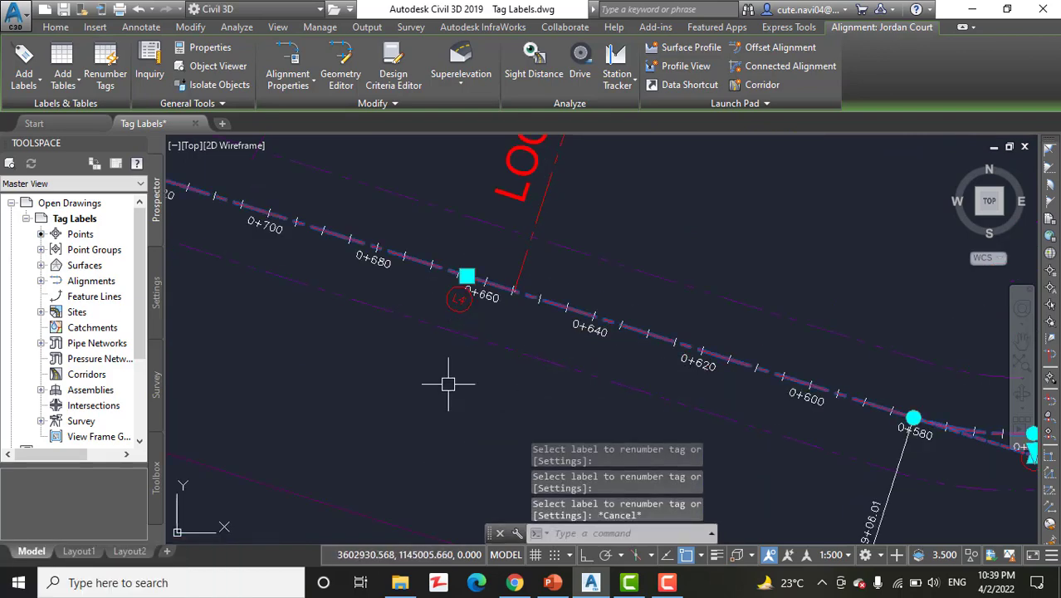
Clear the Jordan Court selection and zoom out over the whole road network
{"action": "key", "text": "Escape"}
{"action": "scroll", "coordinate": [545, 379], "scroll_direction": "down", "scroll_amount": 5}
{"action": "scroll", "coordinate": [592, 415], "scroll_direction": "down", "scroll_amount": 3}
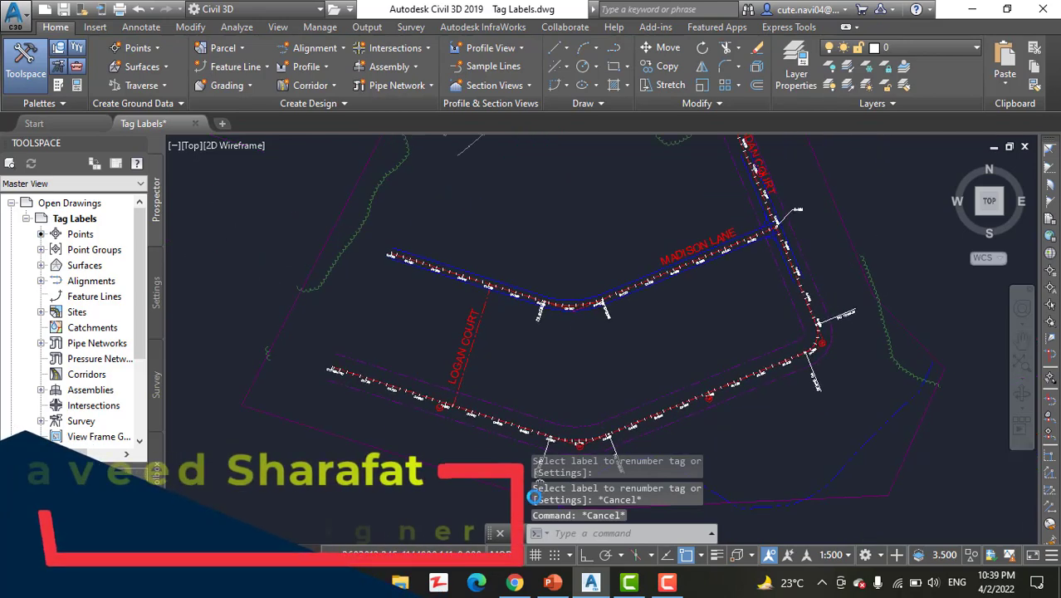
{"action": "middle_click_drag", "start_coordinate": [709, 415], "coordinate": [653, 314]}
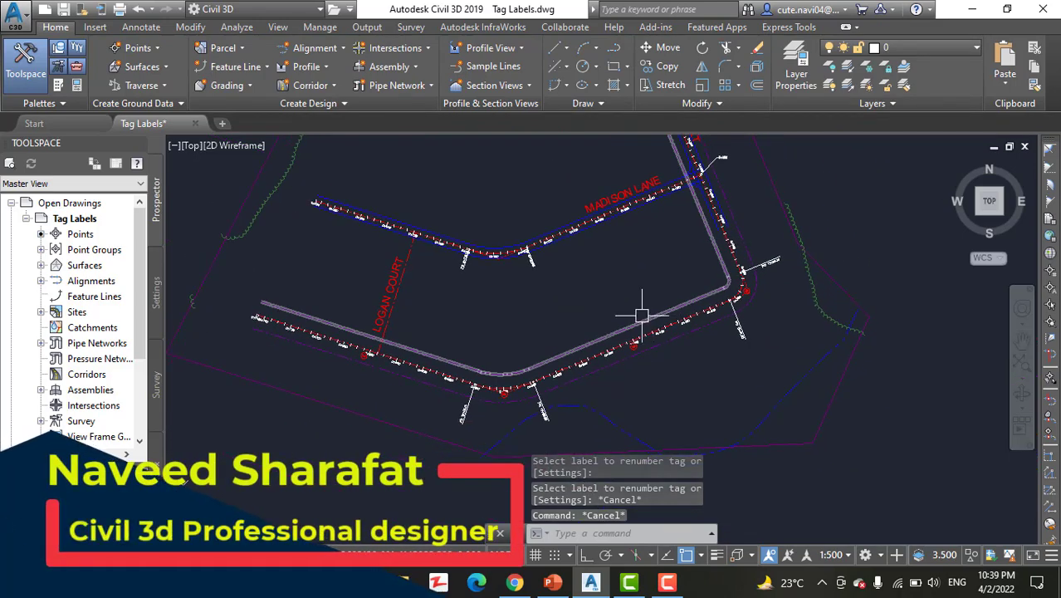
{"action": "mouse_move", "coordinate": [636, 280]}
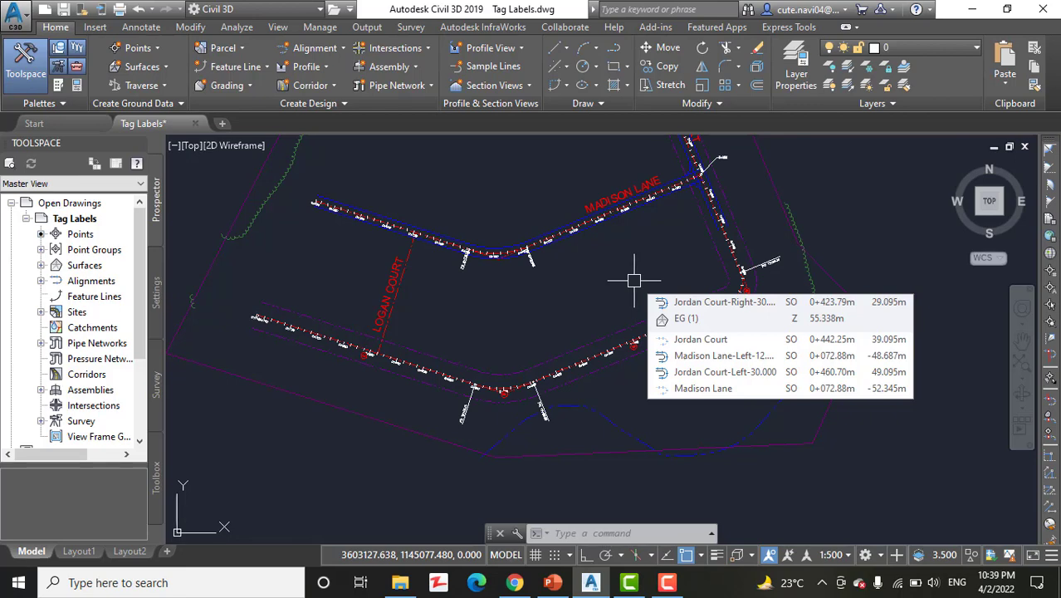
{"action": "middle_click_drag", "start_coordinate": [634, 281], "coordinate": [582, 326]}
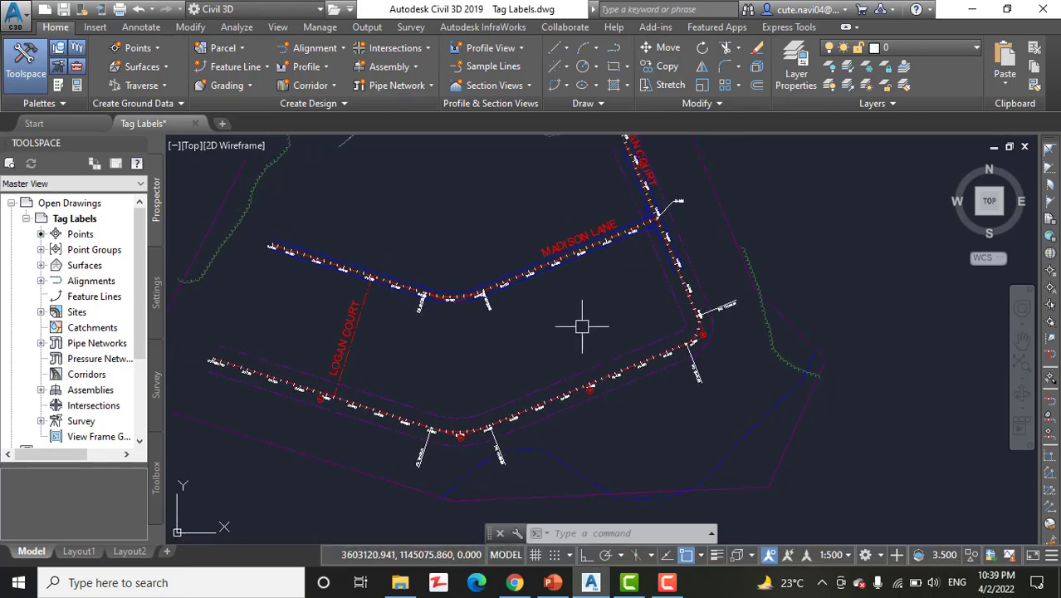